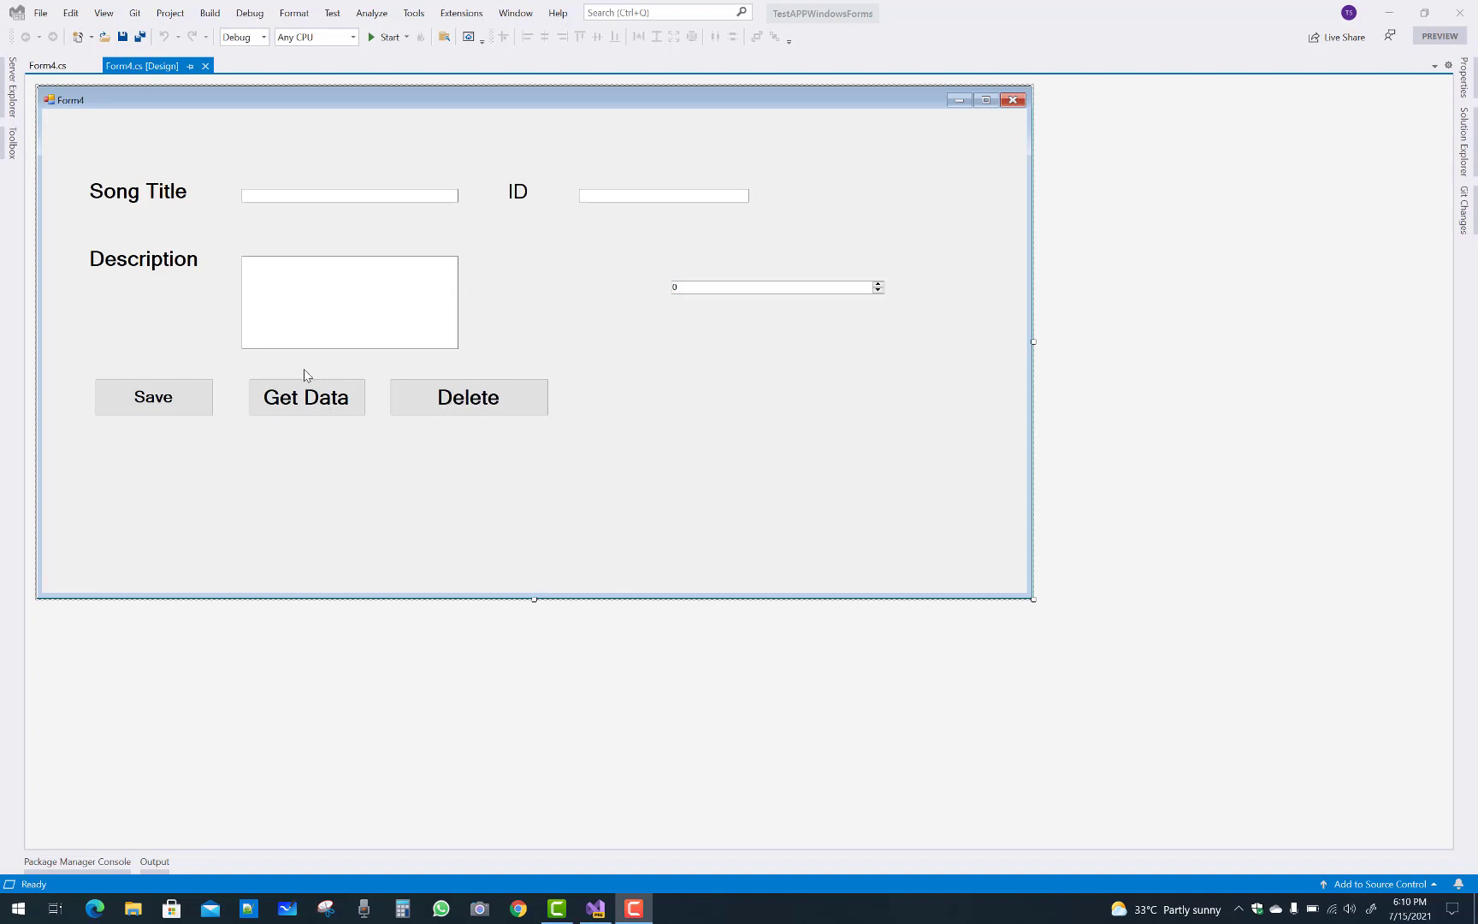
# Step: Review the SQL delete, select and update commands in the Form4 code, highlighting the delete and update statements
pyautogui.click(43, 65)
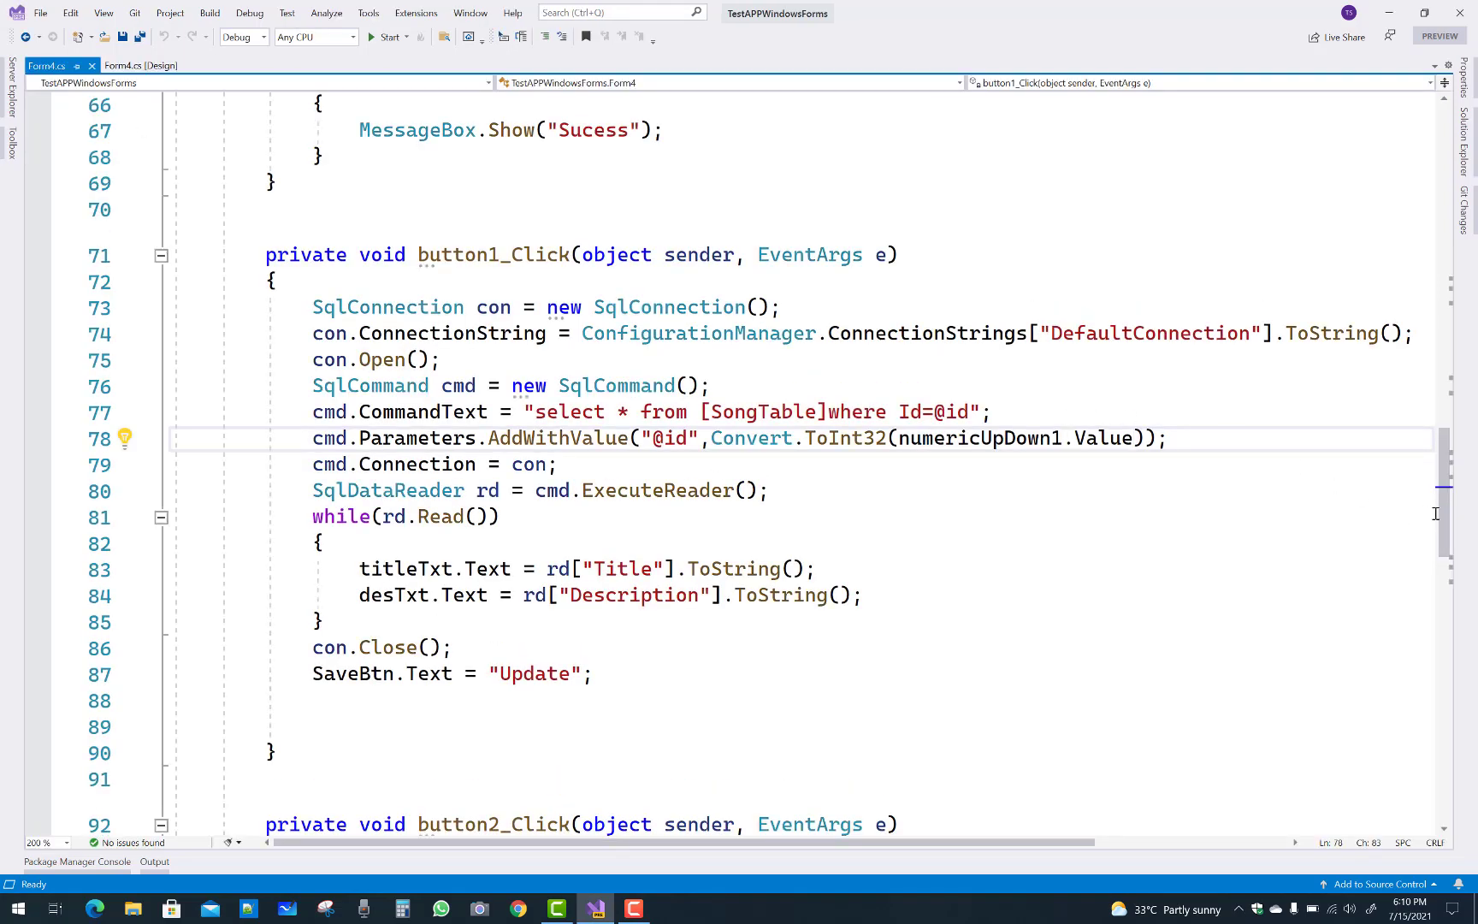
pyautogui.moveTo(1443, 515); pyautogui.dragTo(1446, 616)
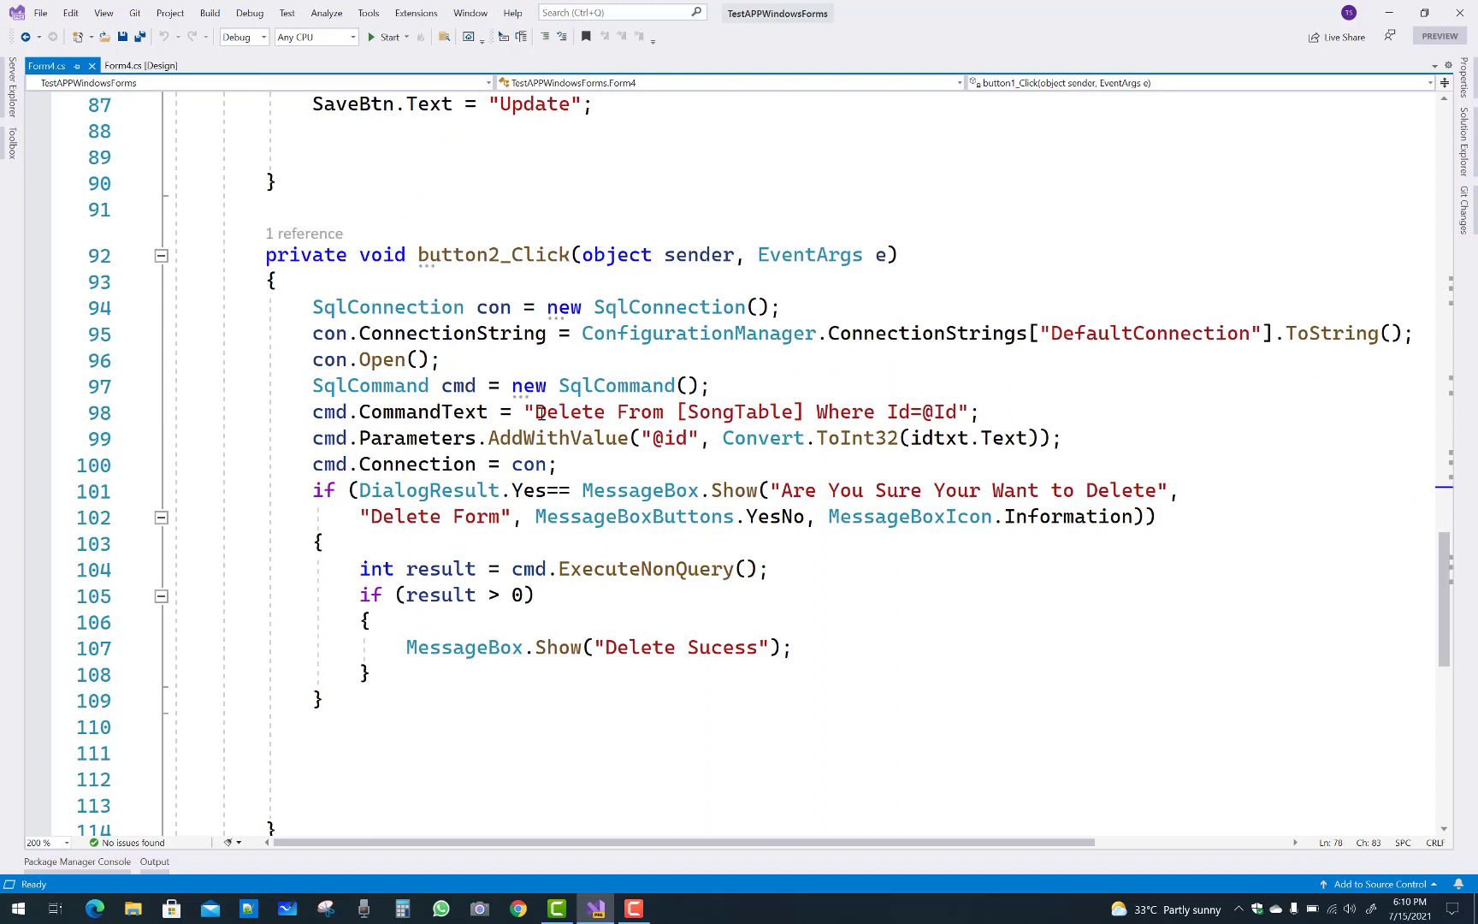
pyautogui.moveTo(534, 411); pyautogui.dragTo(971, 414)
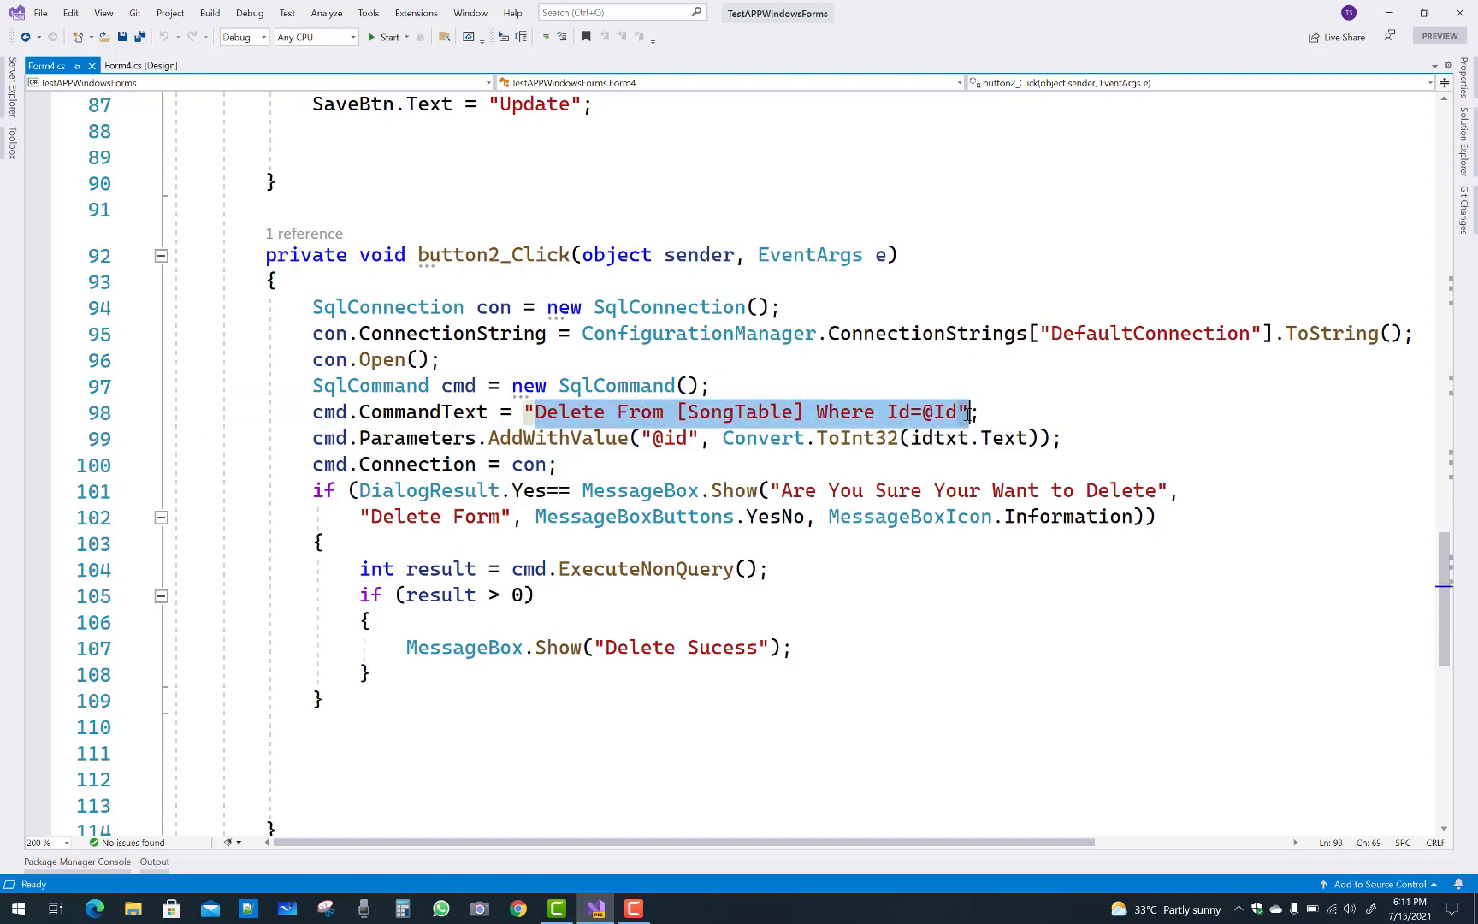
pyautogui.moveTo(1446, 581); pyautogui.dragTo(1431, 492)
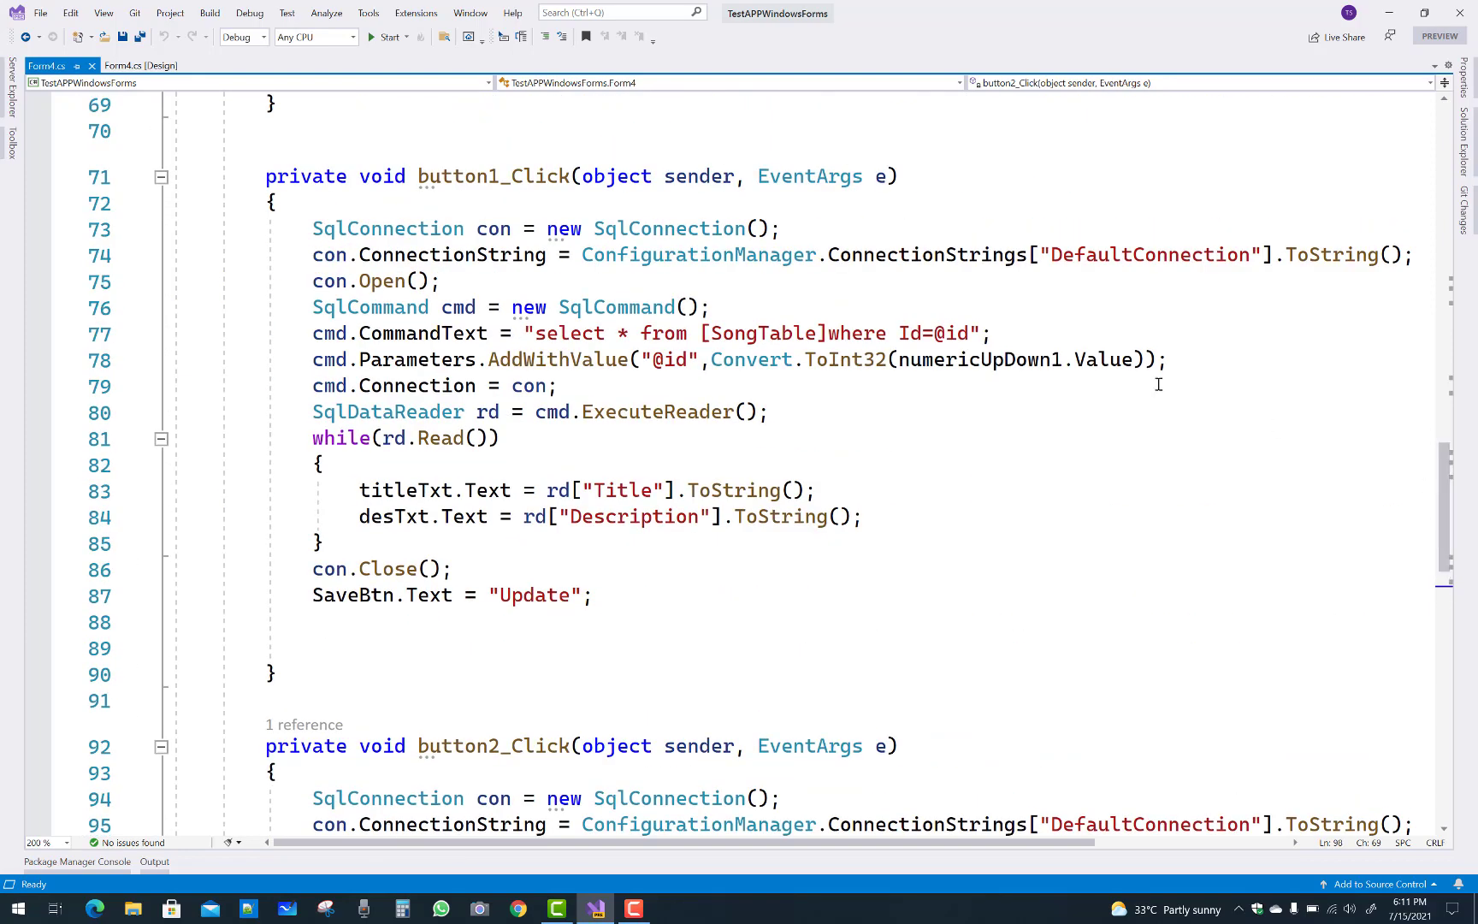
pyautogui.moveTo(1445, 484); pyautogui.dragTo(1438, 326)
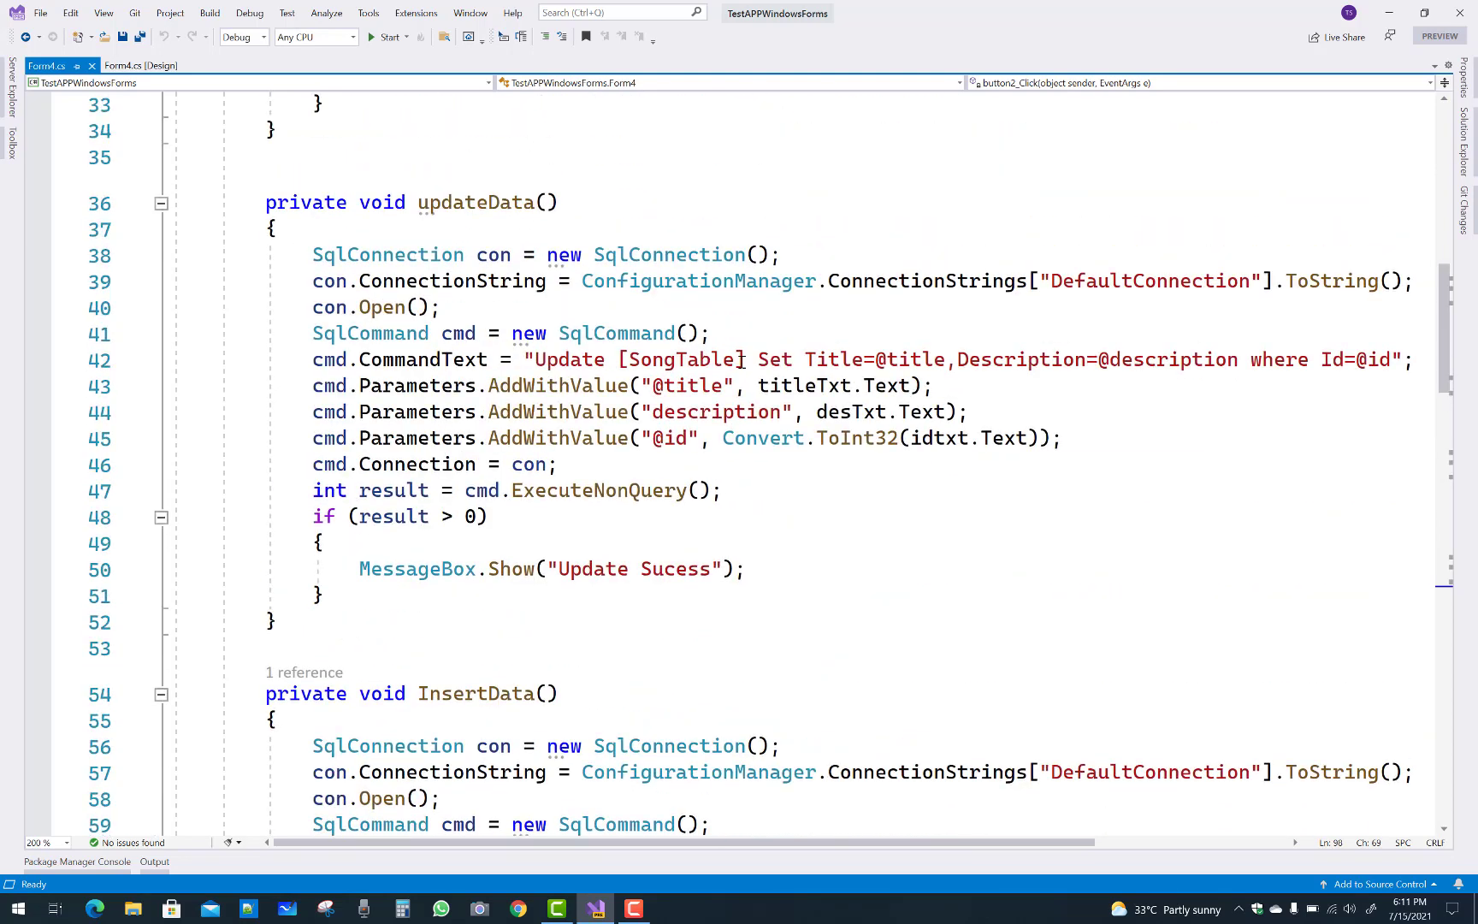
pyautogui.tripleClick(538, 360)
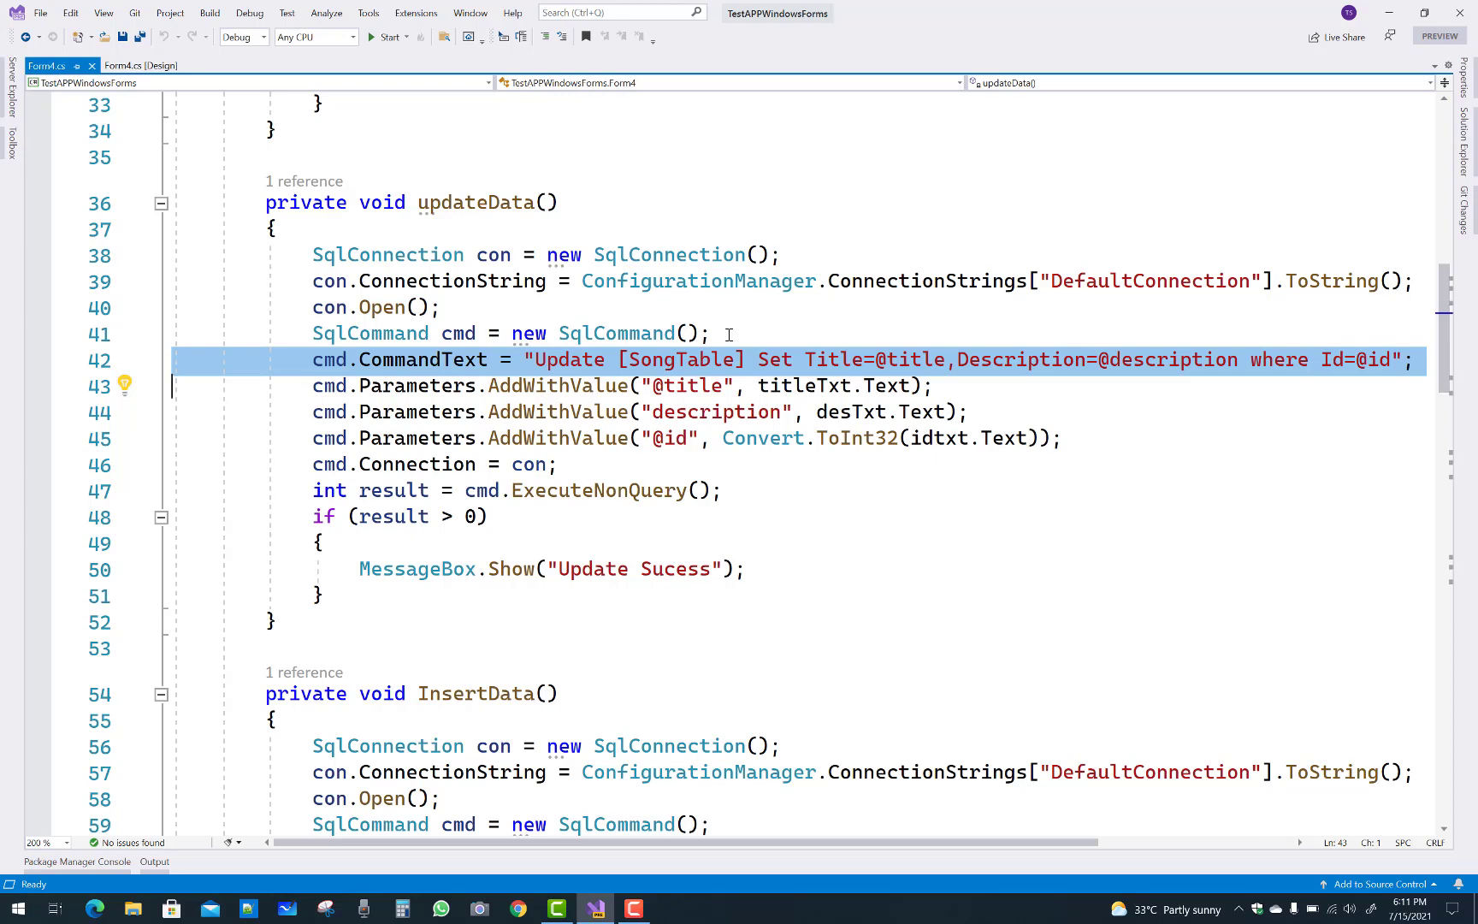
# Step: Close the Form4 code and design files and pin the Solution Explorer open
pyautogui.click(92, 66)
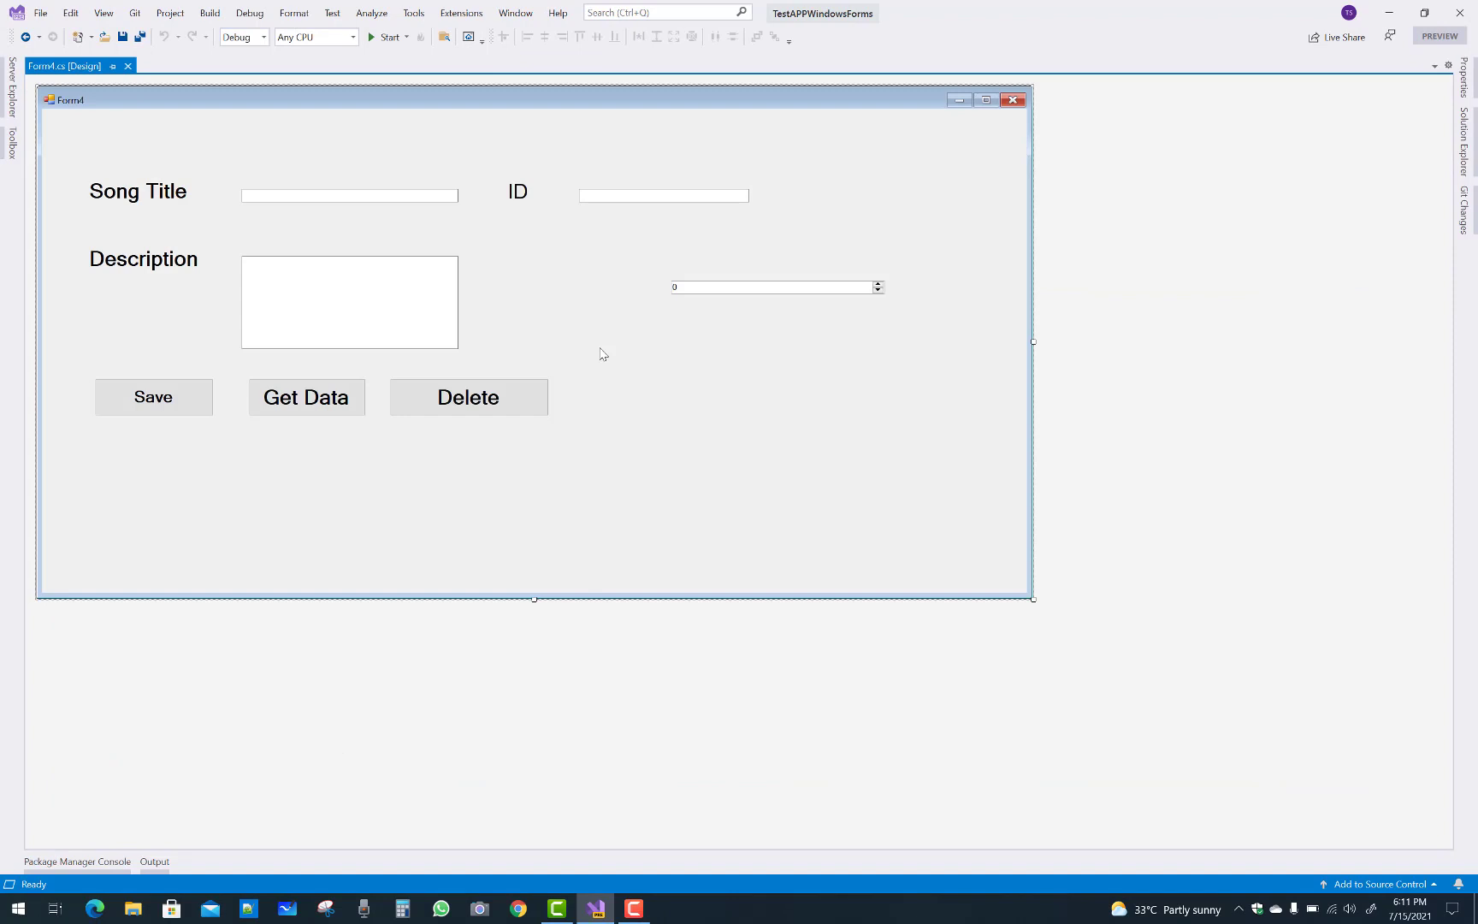
pyautogui.click(127, 67)
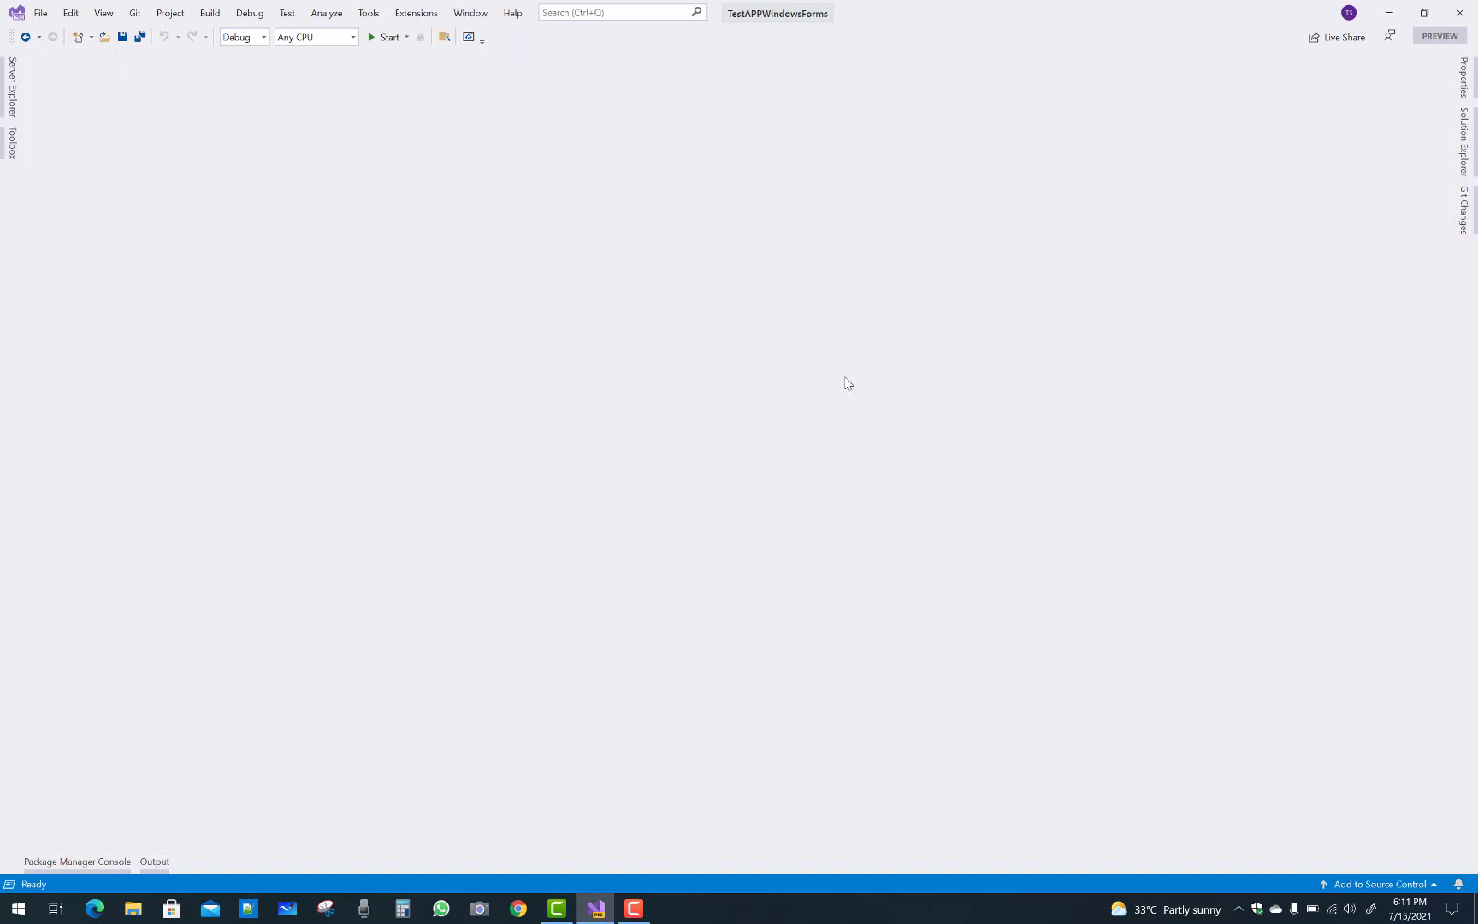
pyautogui.click(1465, 141)
pyautogui.click(1431, 66)
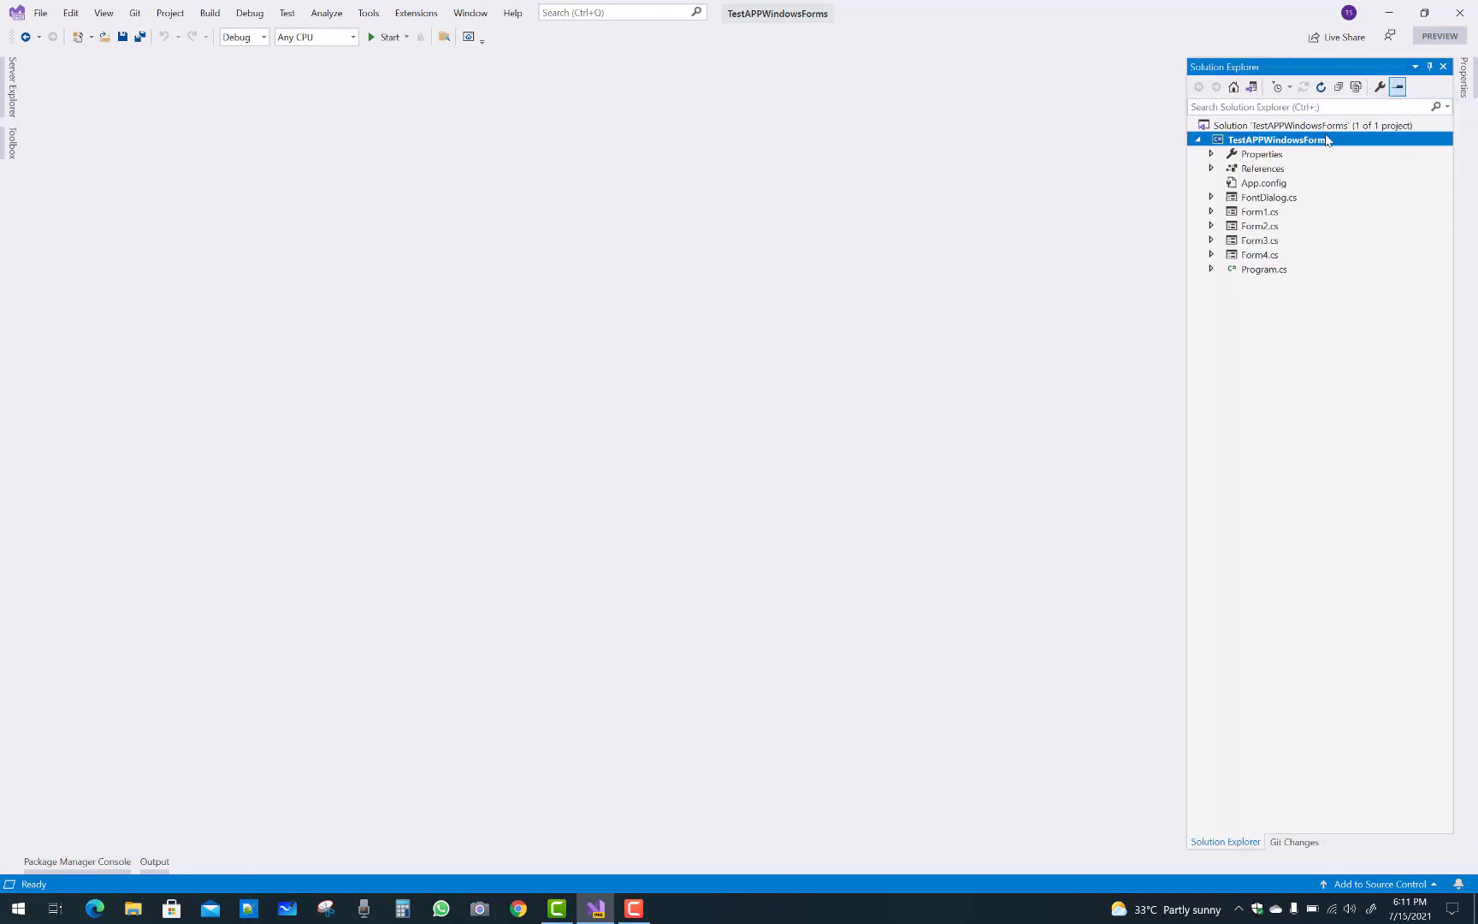
pyautogui.rightClick(1282, 146)
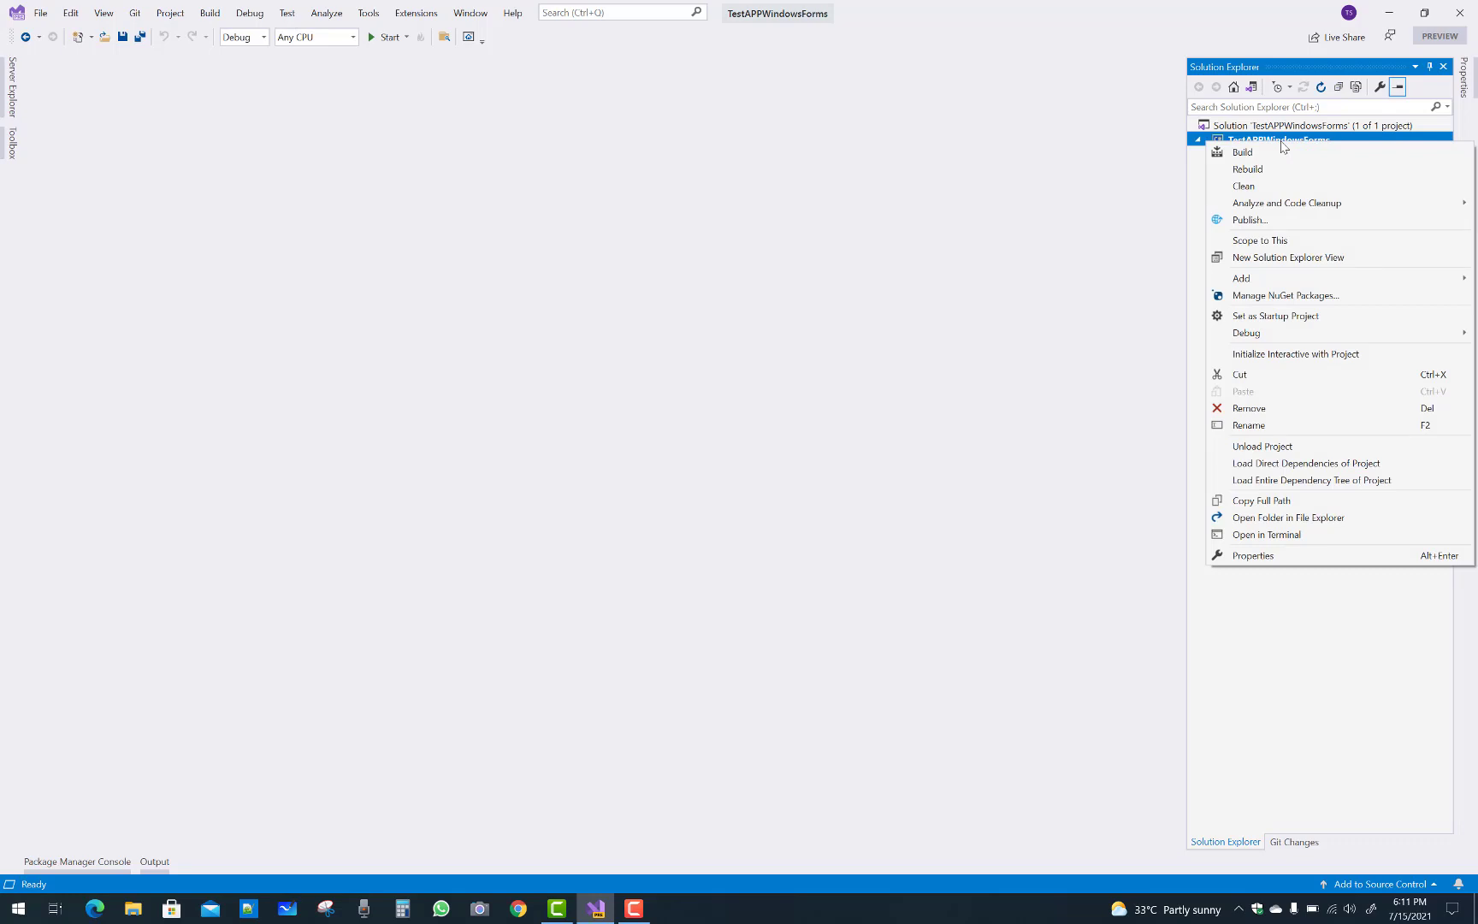
pyautogui.click(254, 117)
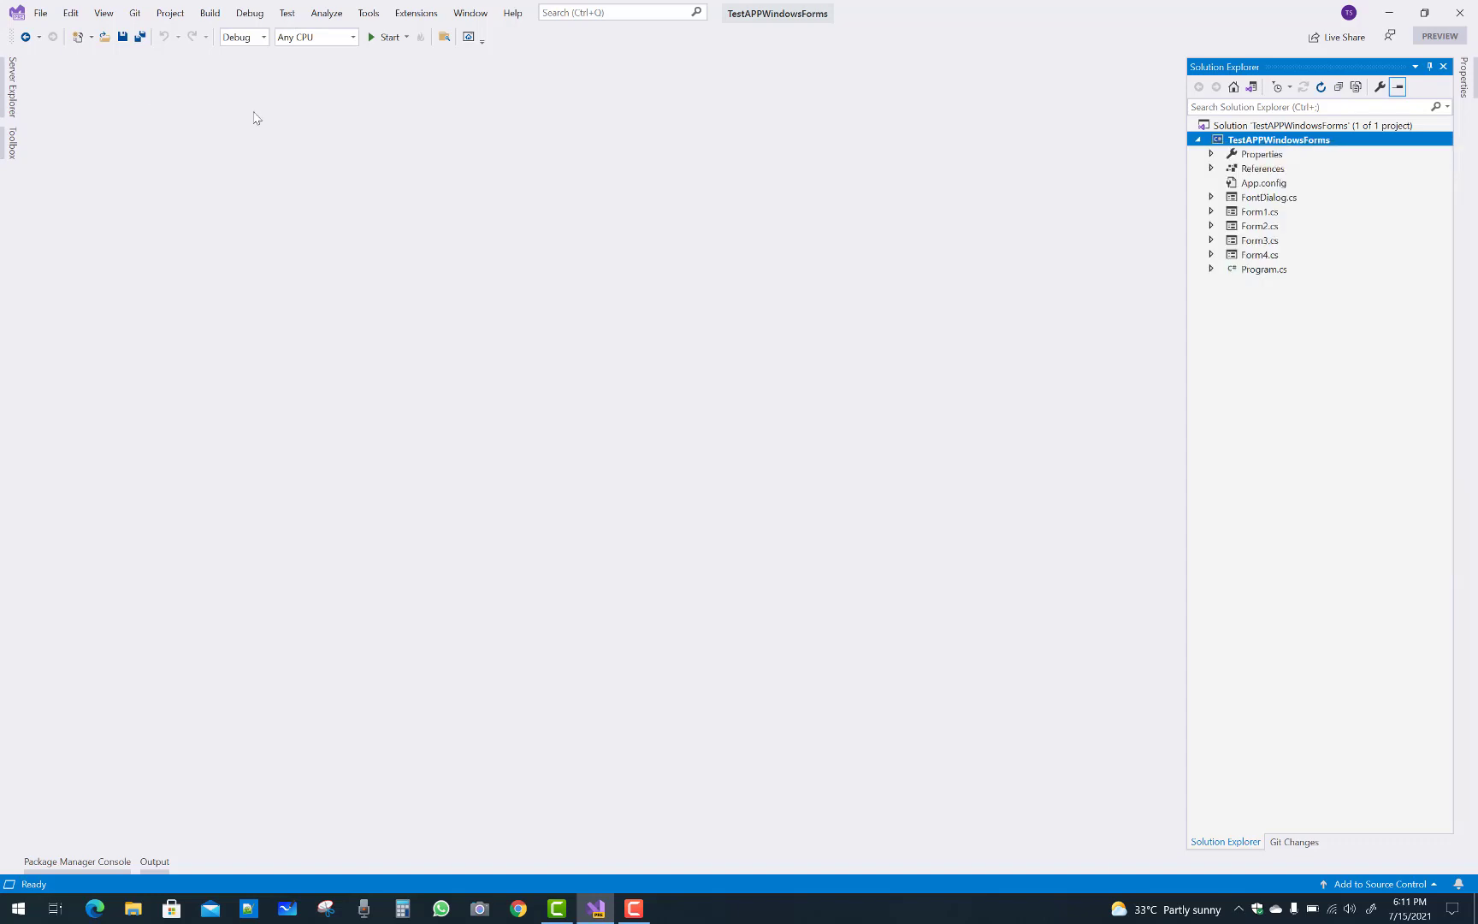
# Step: Pin the Server Explorer open and collapse its data connections
pyautogui.hotkey('ctrl', 'alt', 's')
pyautogui.click(225, 67)
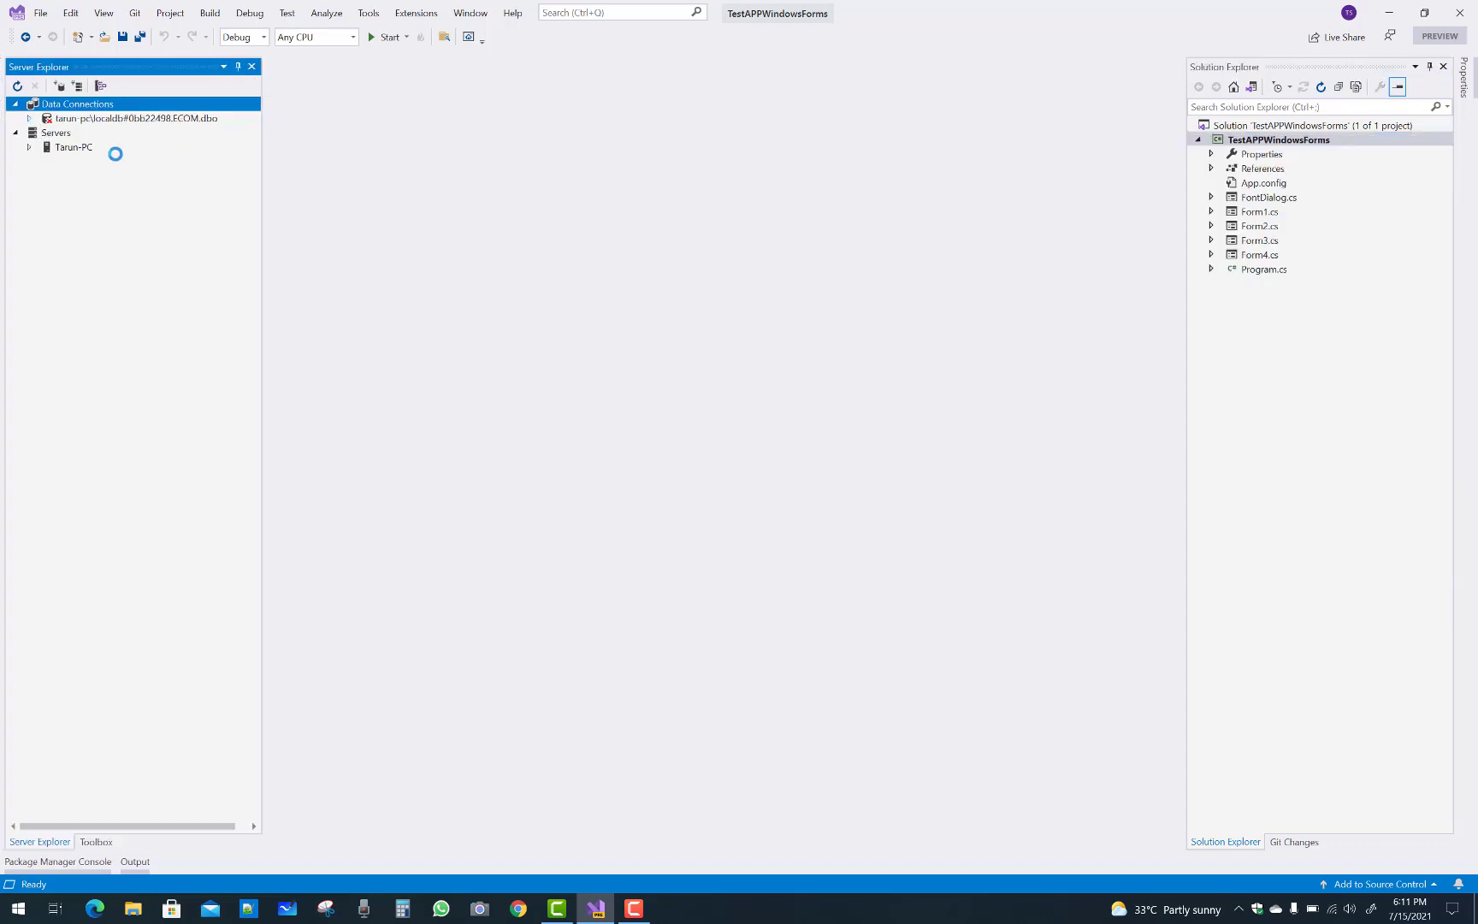
pyautogui.click(15, 104)
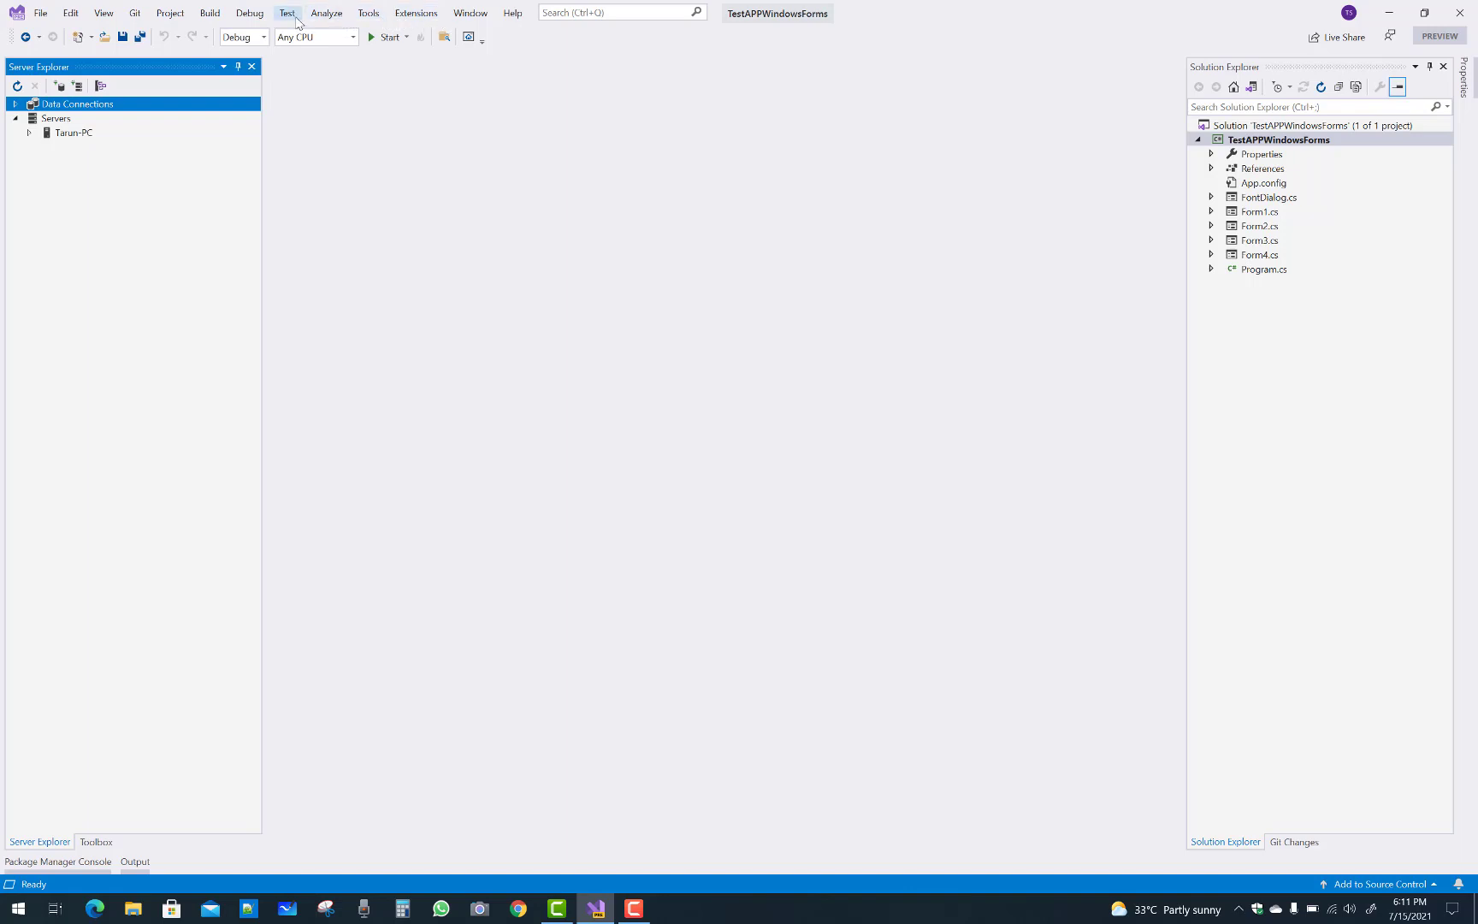
# Step: Add and test a SQL Server data connection to the SongDB database on server (localdb)\mssqllocaldb
pyautogui.click(369, 13)
pyautogui.click(391, 108)
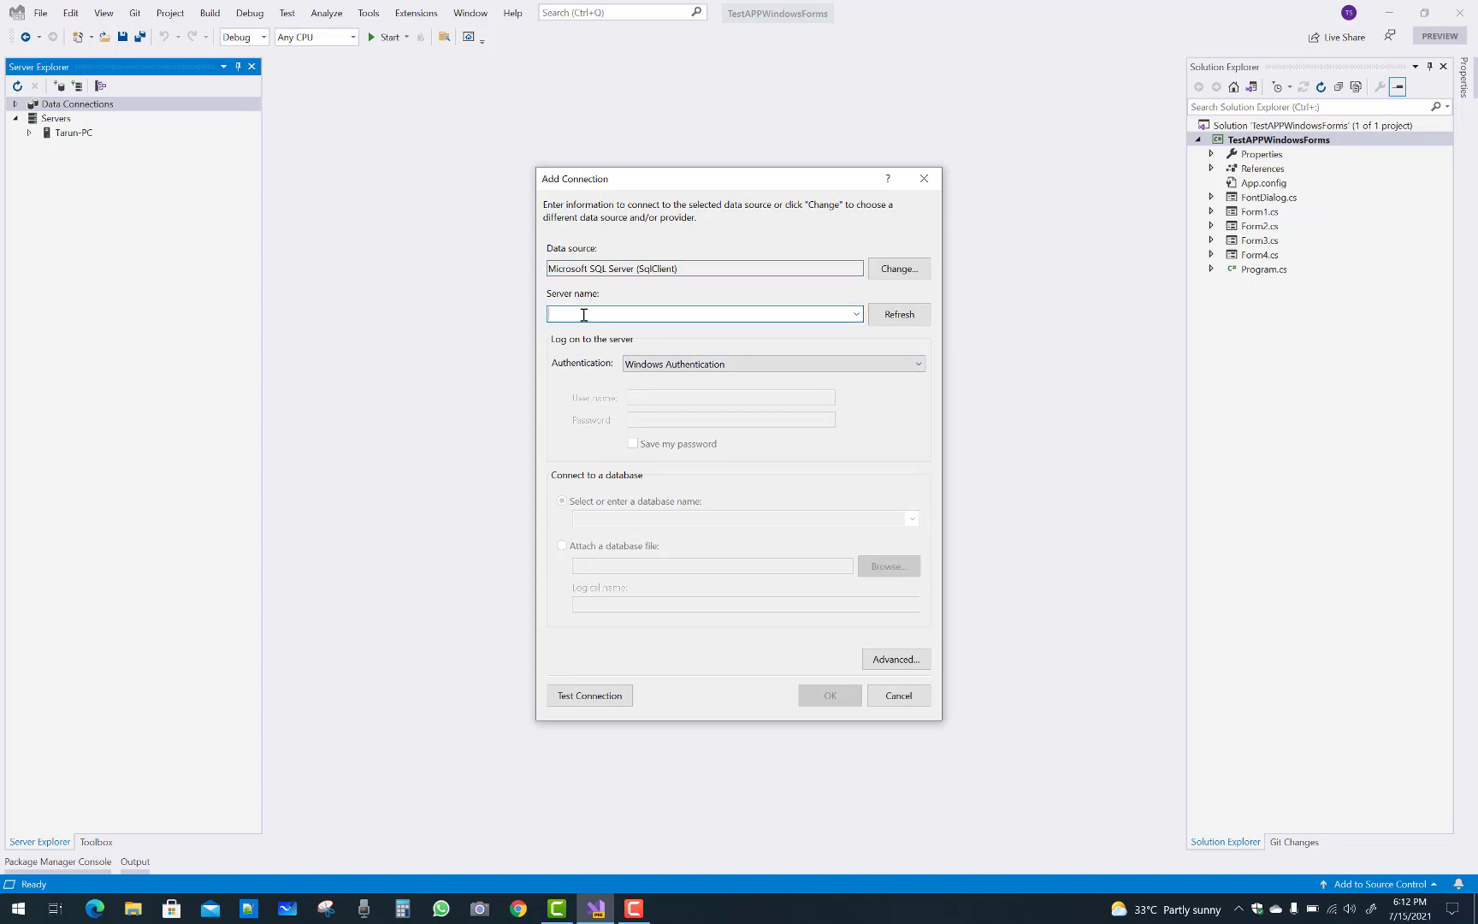
pyautogui.write('(localdb)\\mssq')
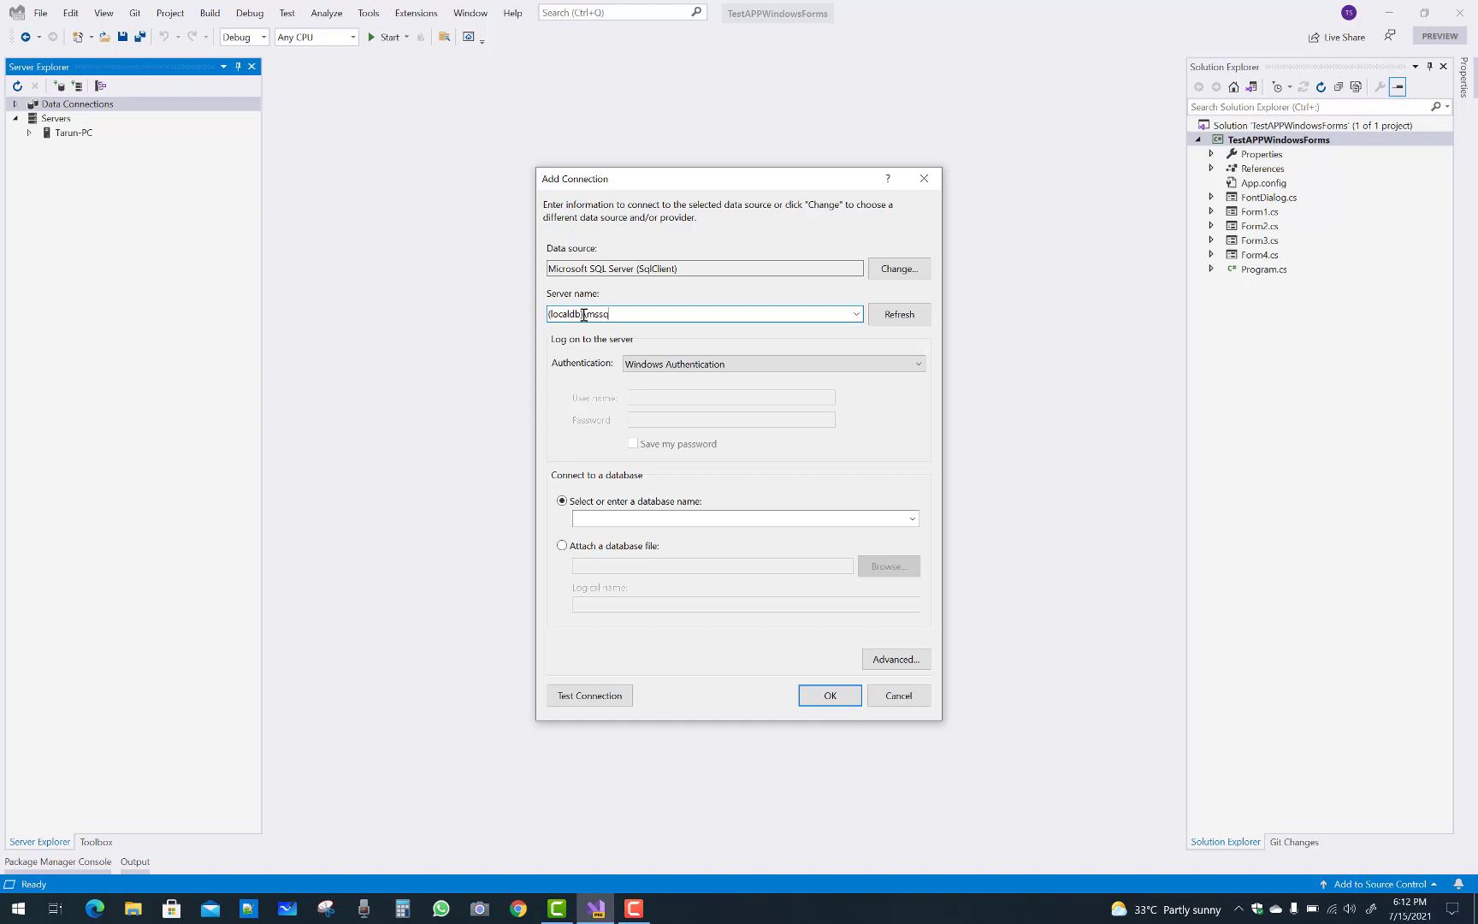
pyautogui.write('llocaldb')
pyautogui.click(911, 518)
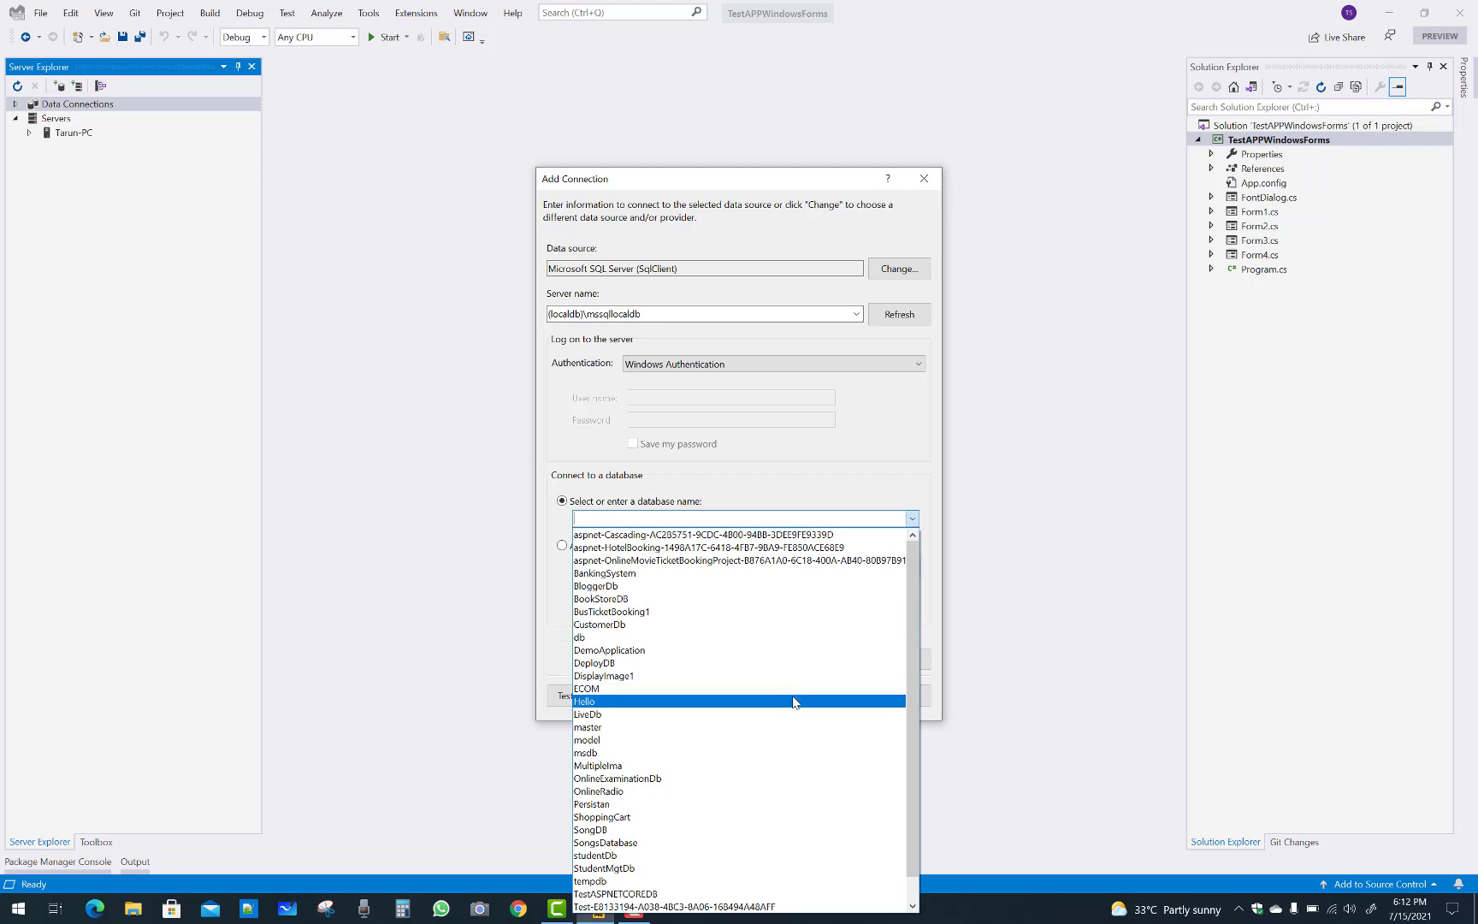
pyautogui.click(743, 830)
pyautogui.click(560, 695)
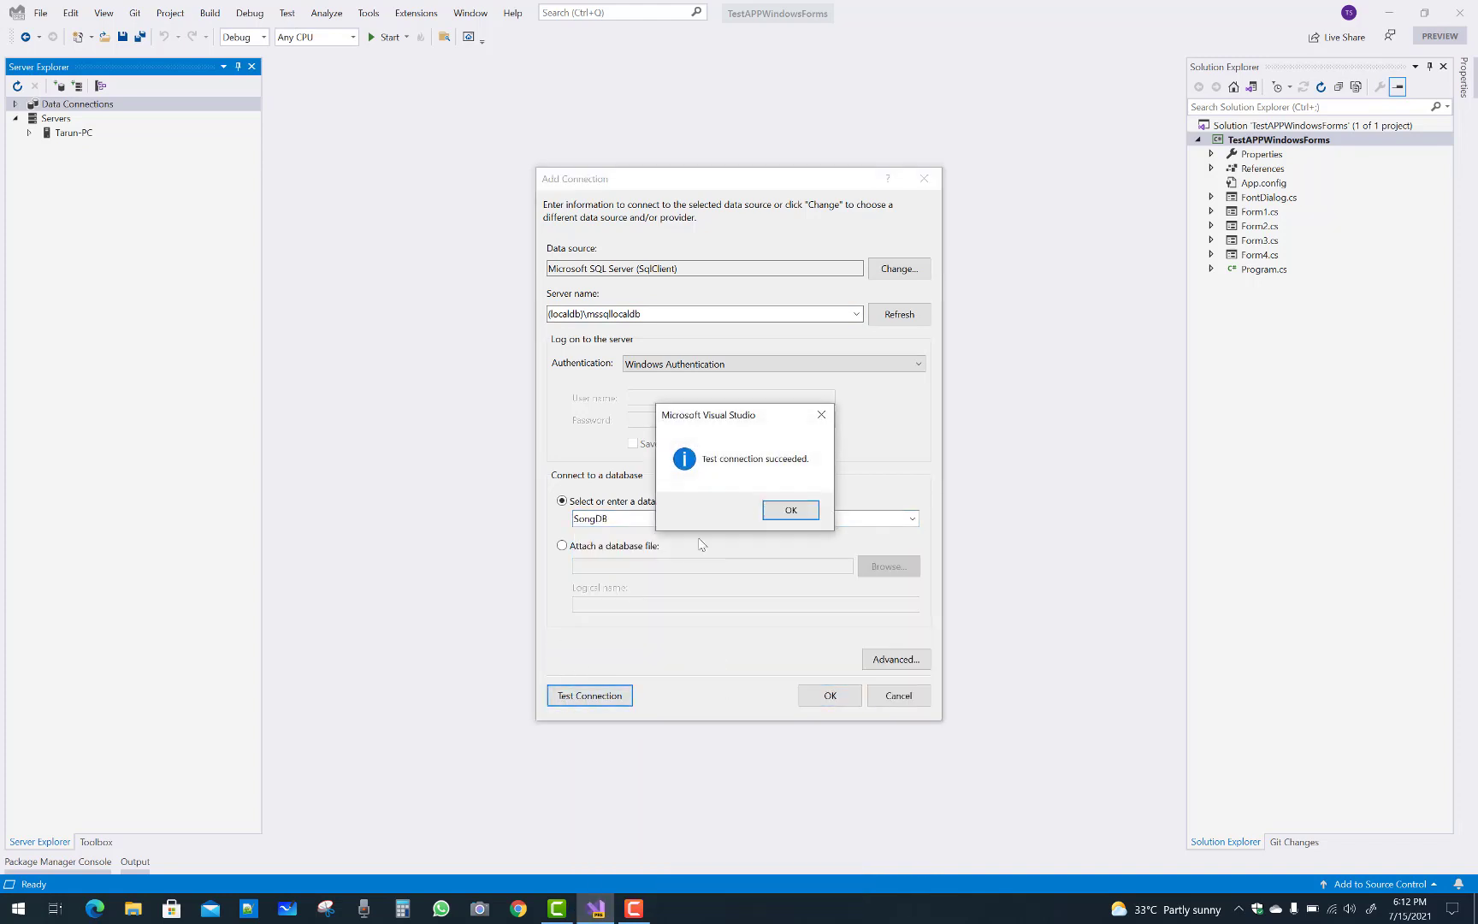
pyautogui.click(790, 510)
pyautogui.click(829, 694)
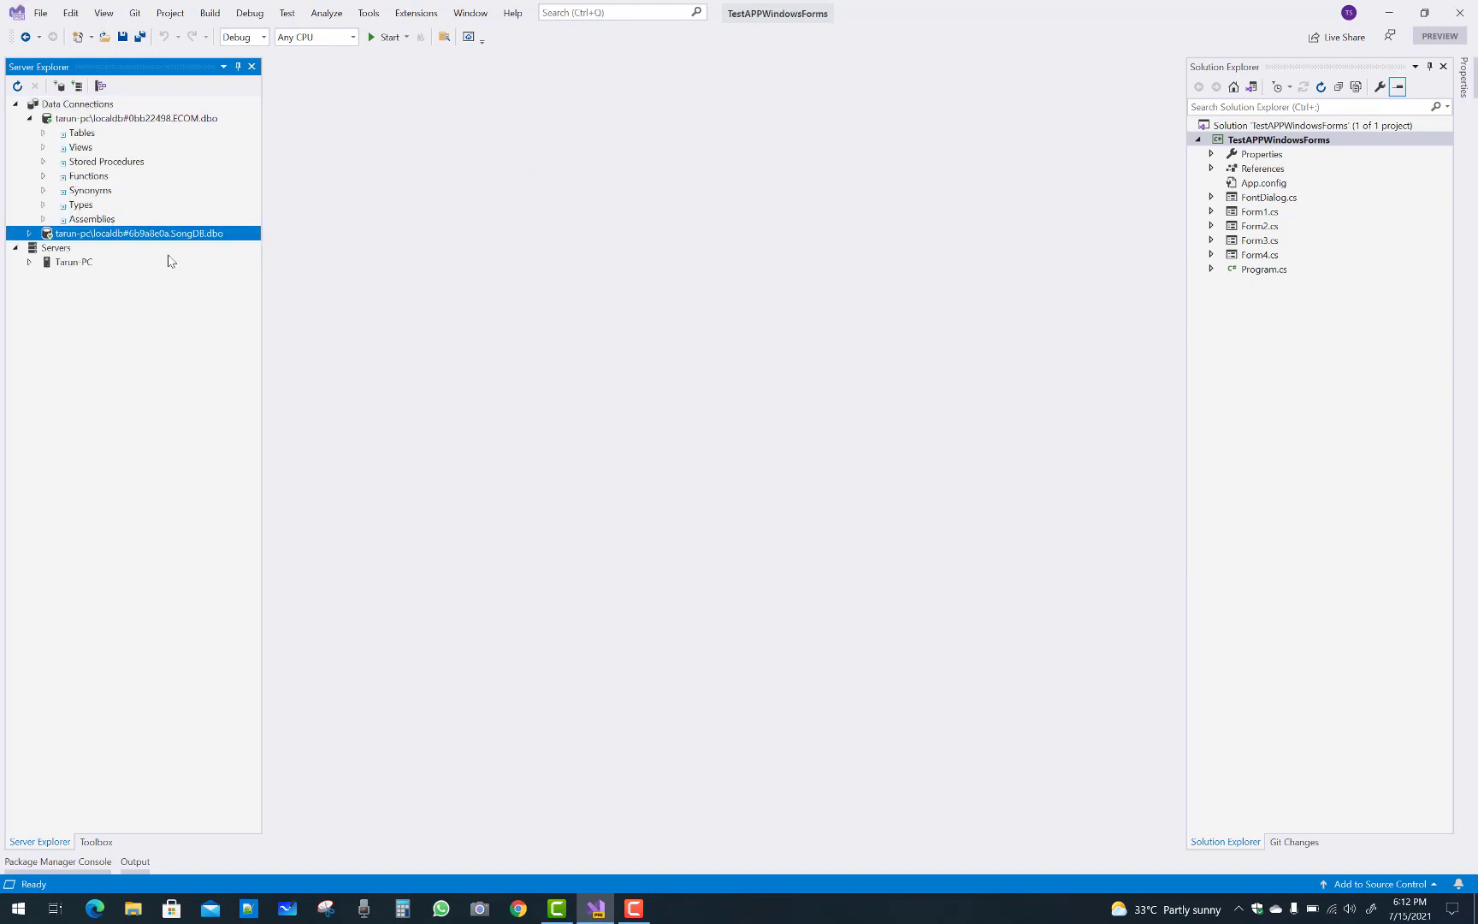
# Step: Expand the SongDB connection down to the columns of SongTable to examine its structure
pyautogui.click(29, 233)
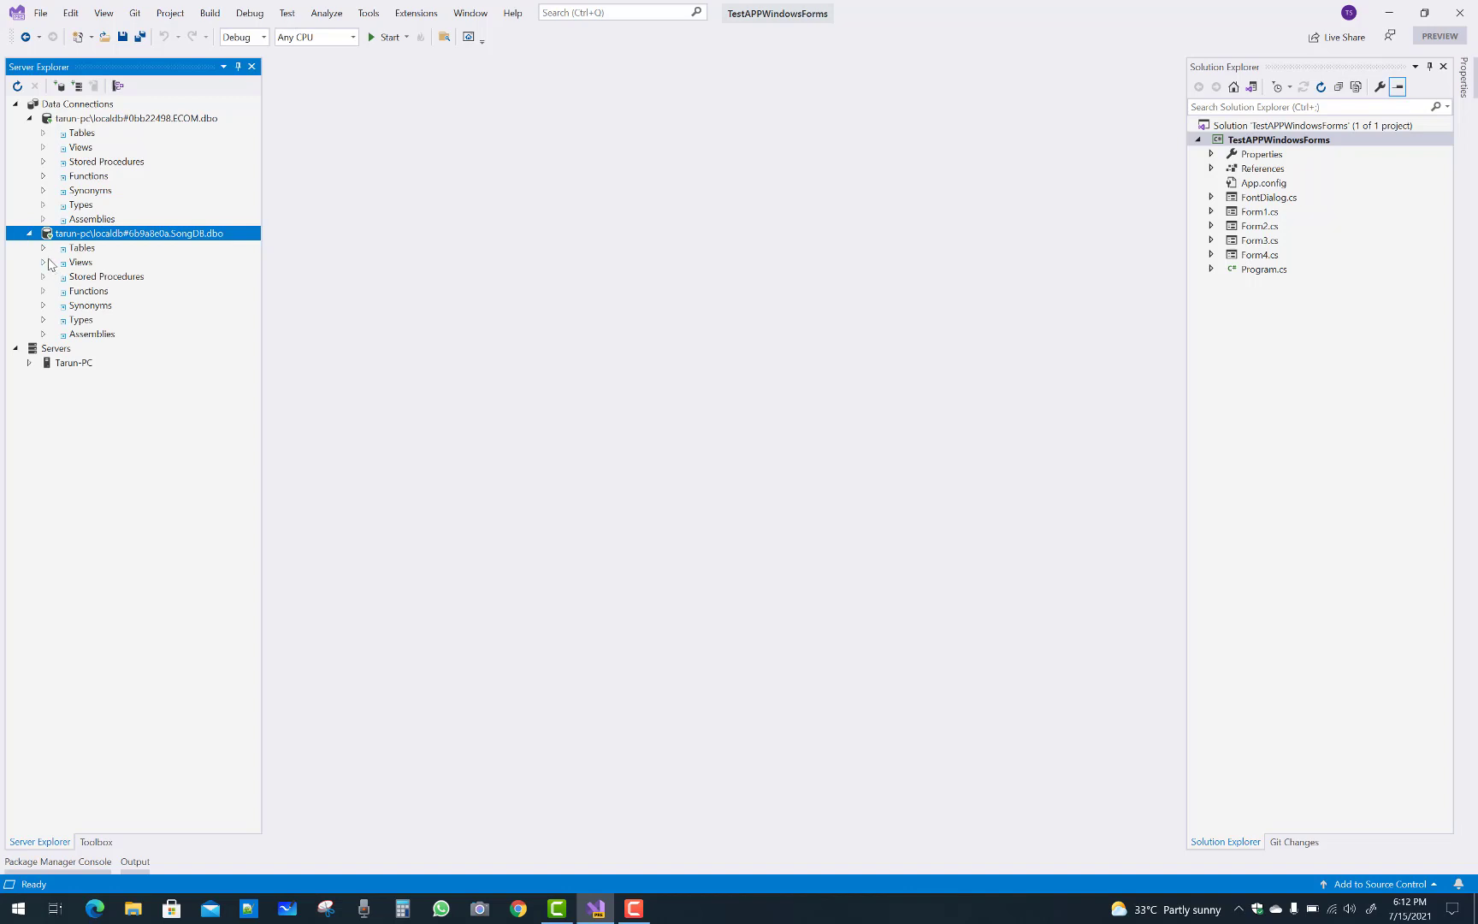
pyautogui.click(43, 247)
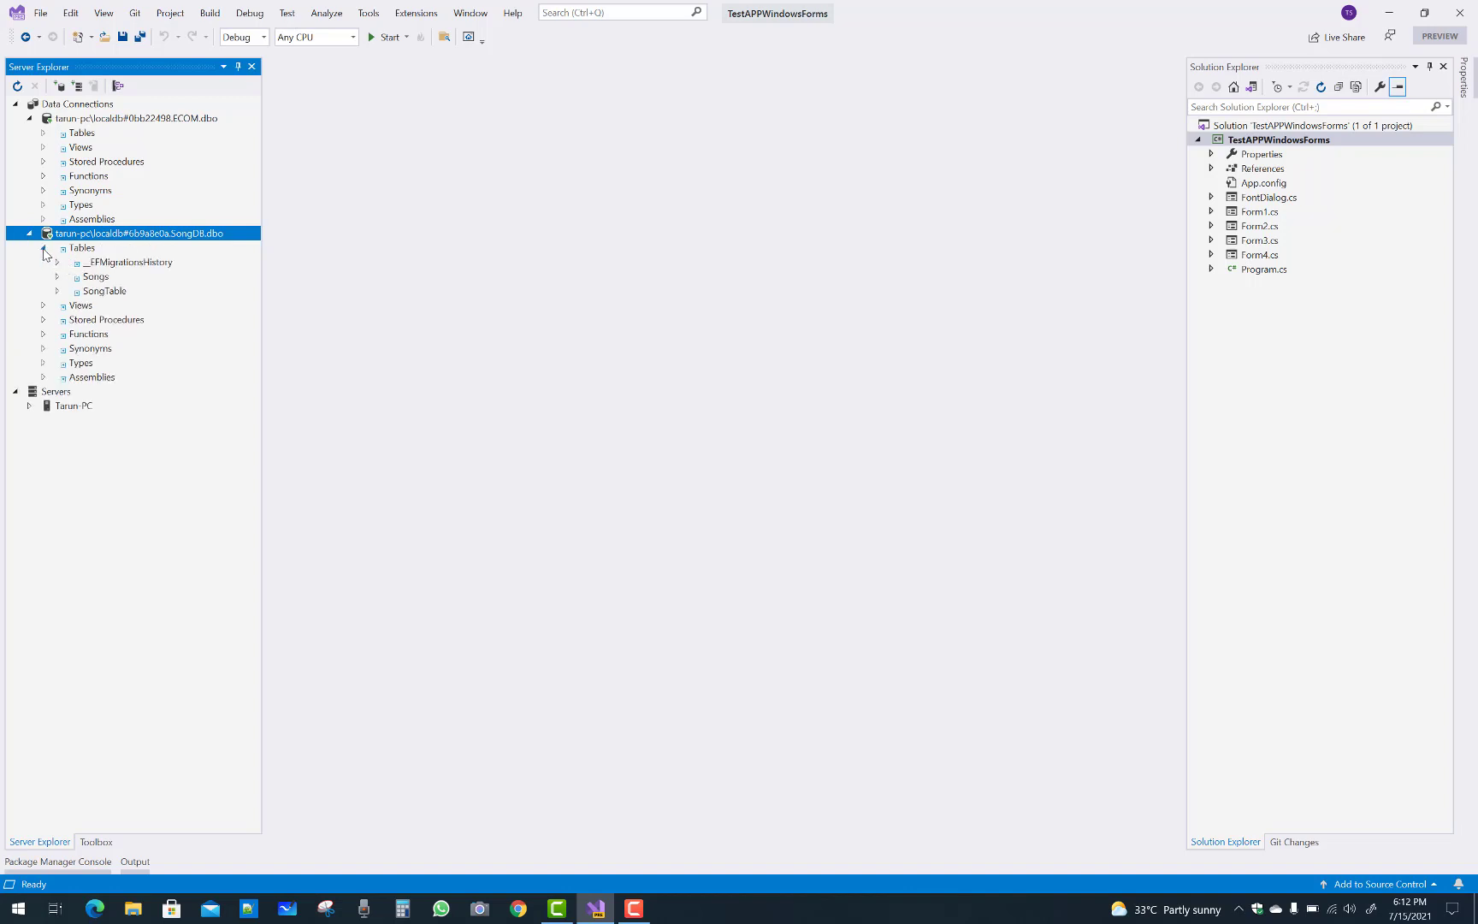
pyautogui.click(58, 291)
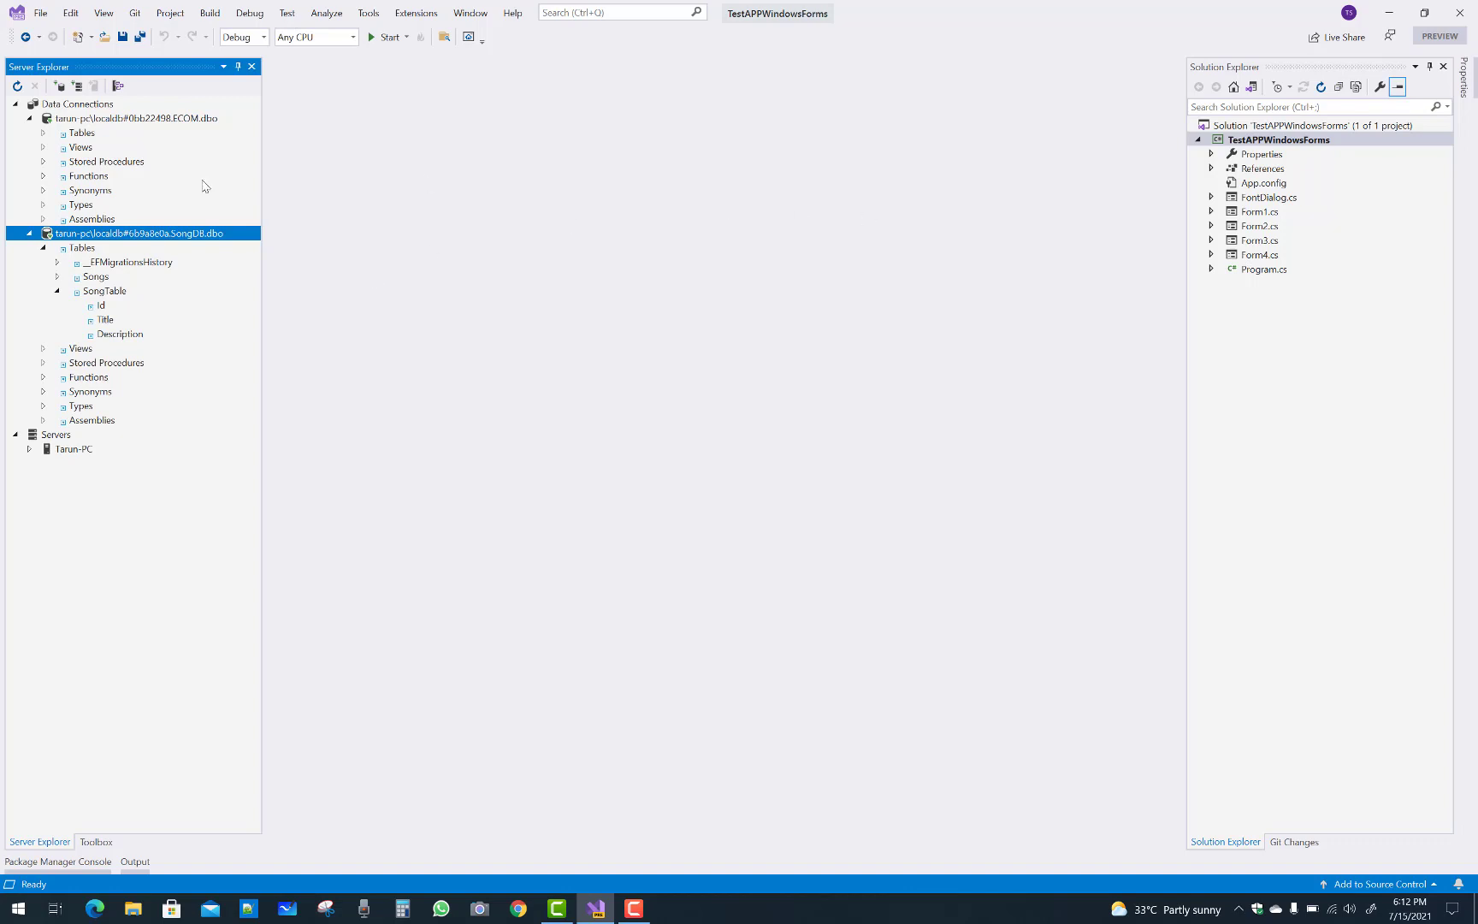
# Step: Add an ADO.NET Entity Data Model named Model1 to the TestAPPWindowsForms project
pyautogui.rightClick(1265, 141)
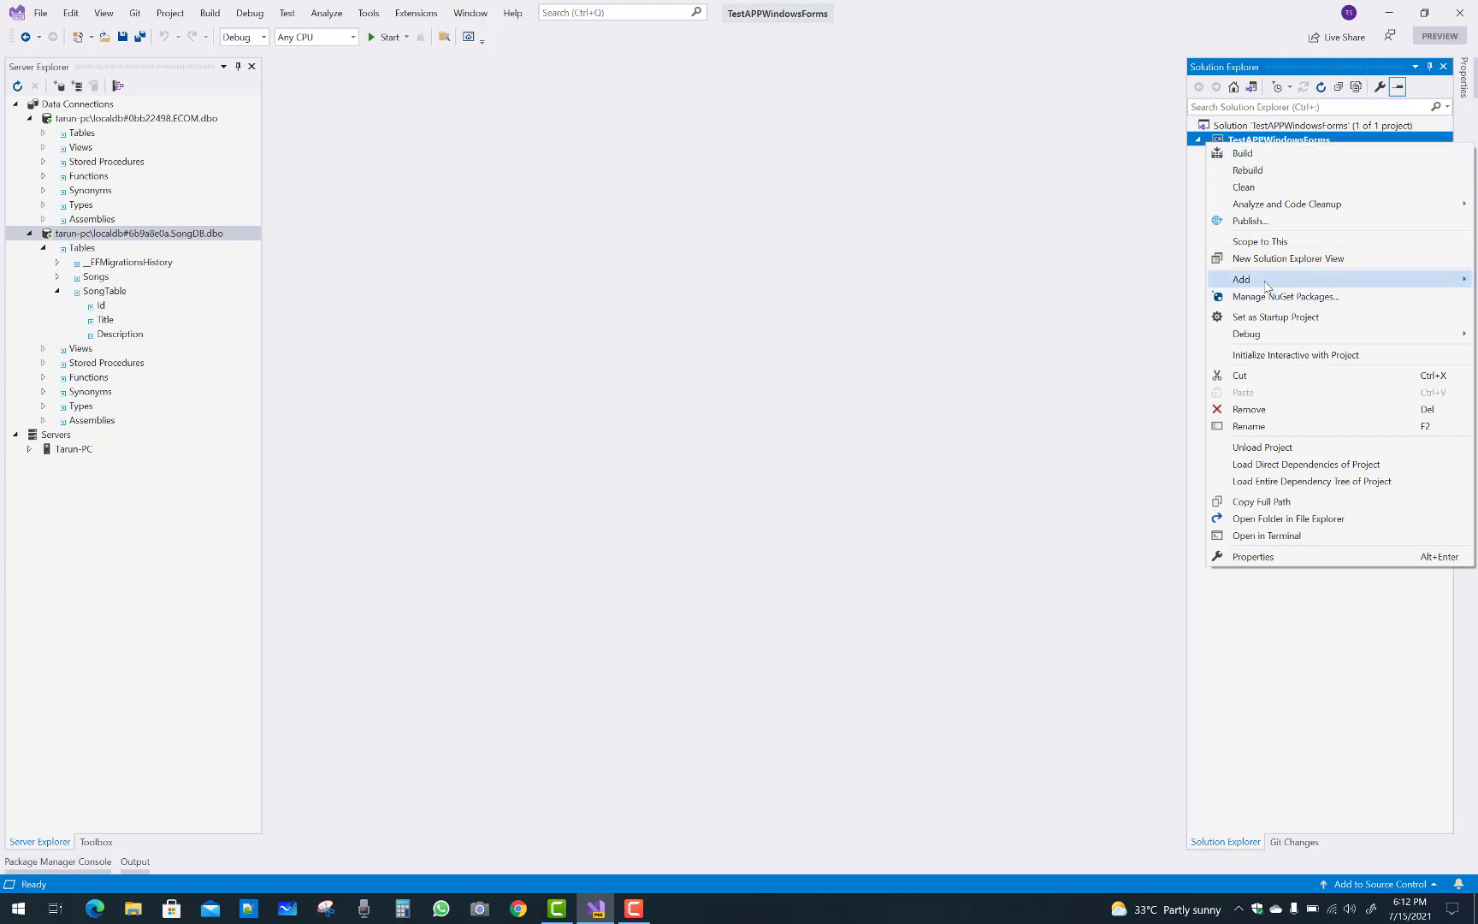
pyautogui.moveTo(1265, 285)
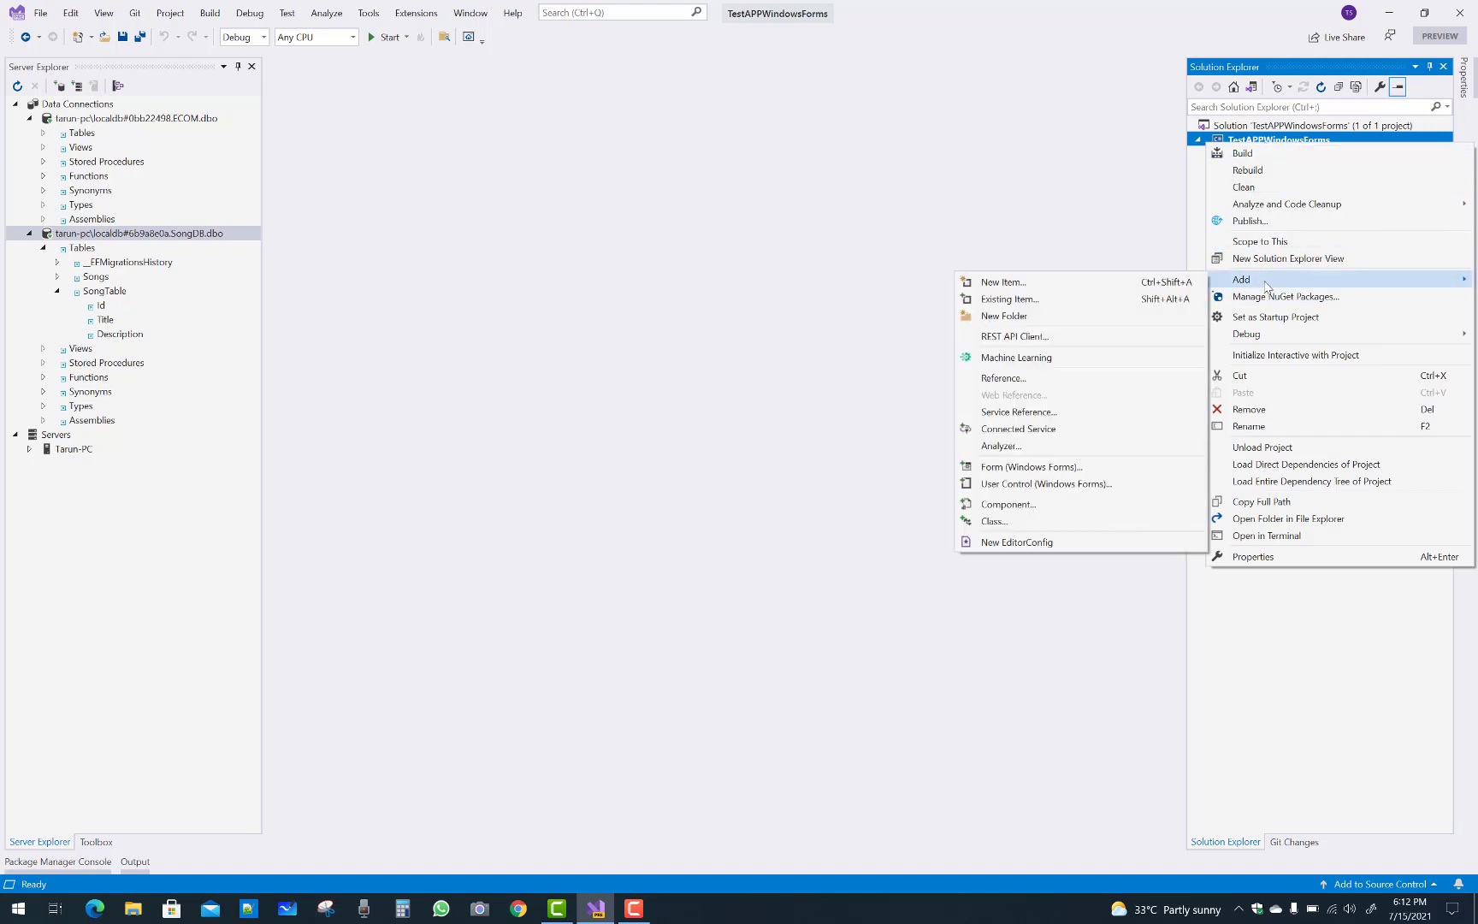
pyautogui.click(1114, 291)
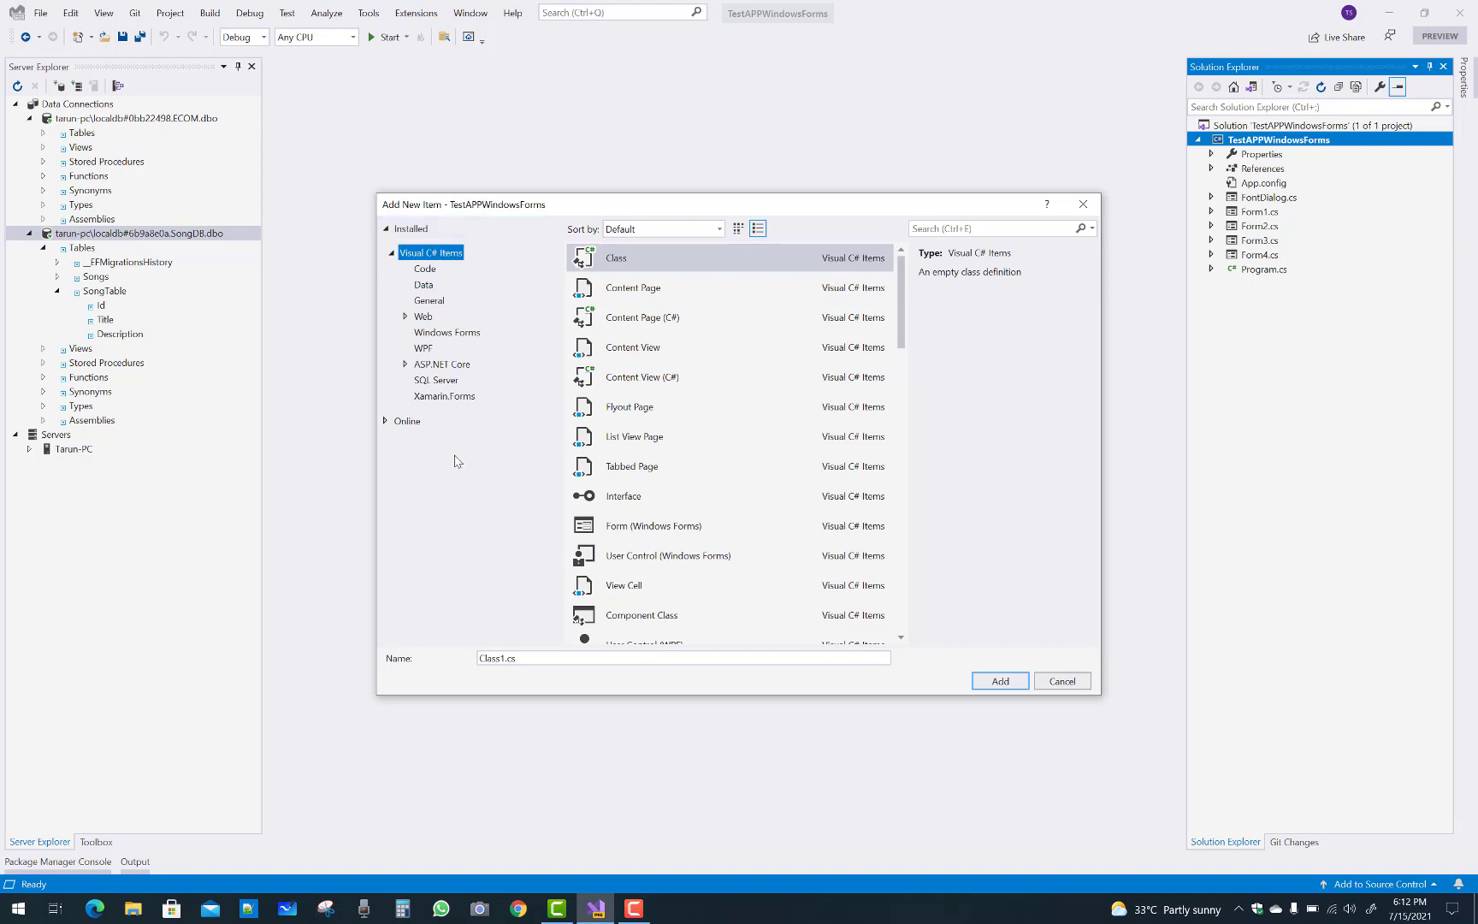
pyautogui.click(425, 285)
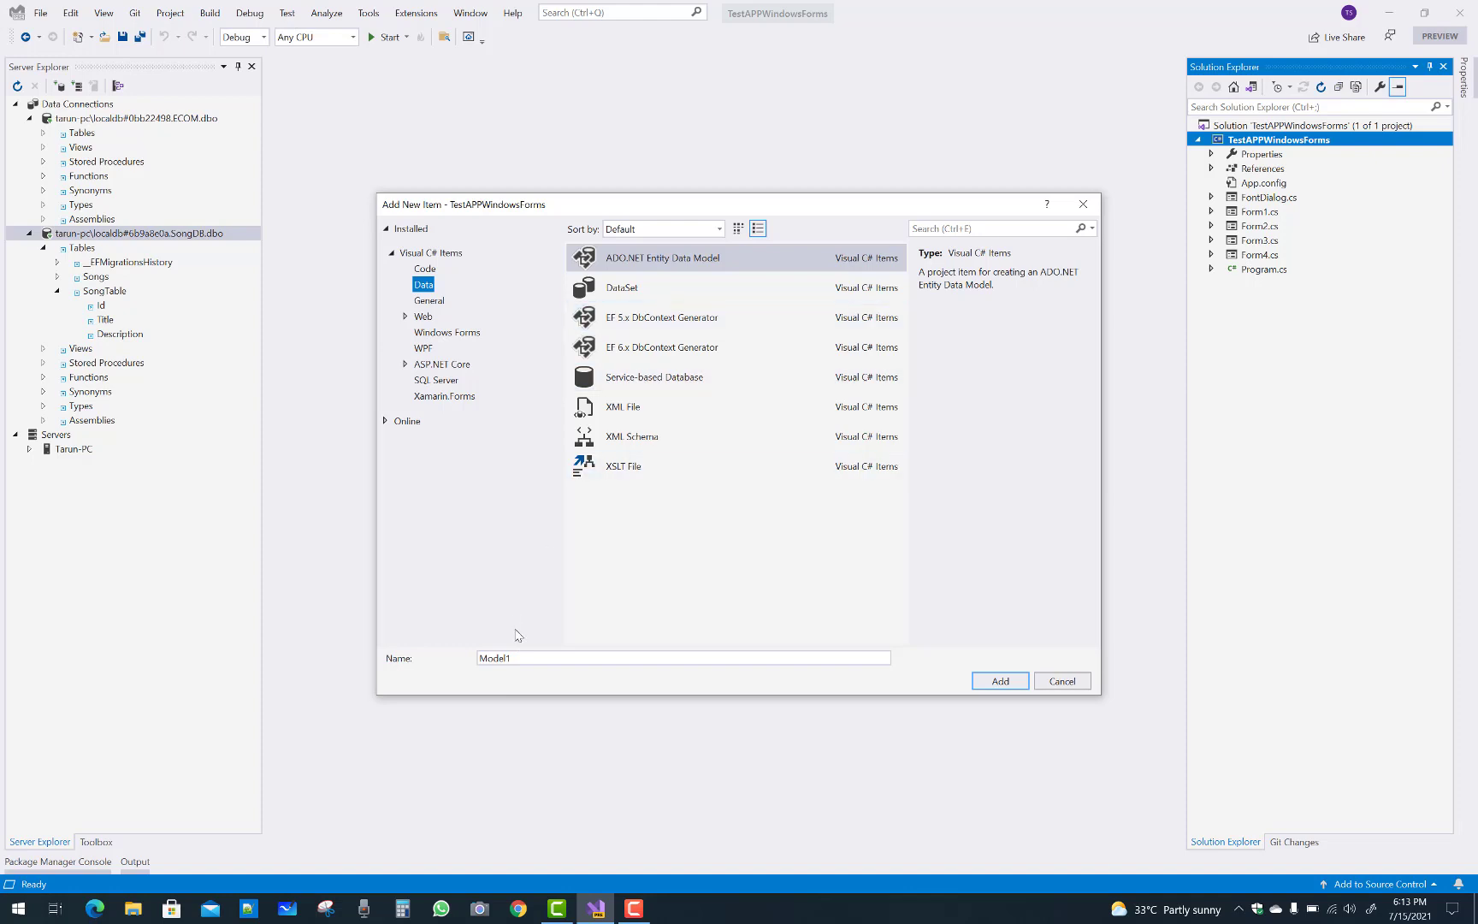
pyautogui.doubleClick(518, 659)
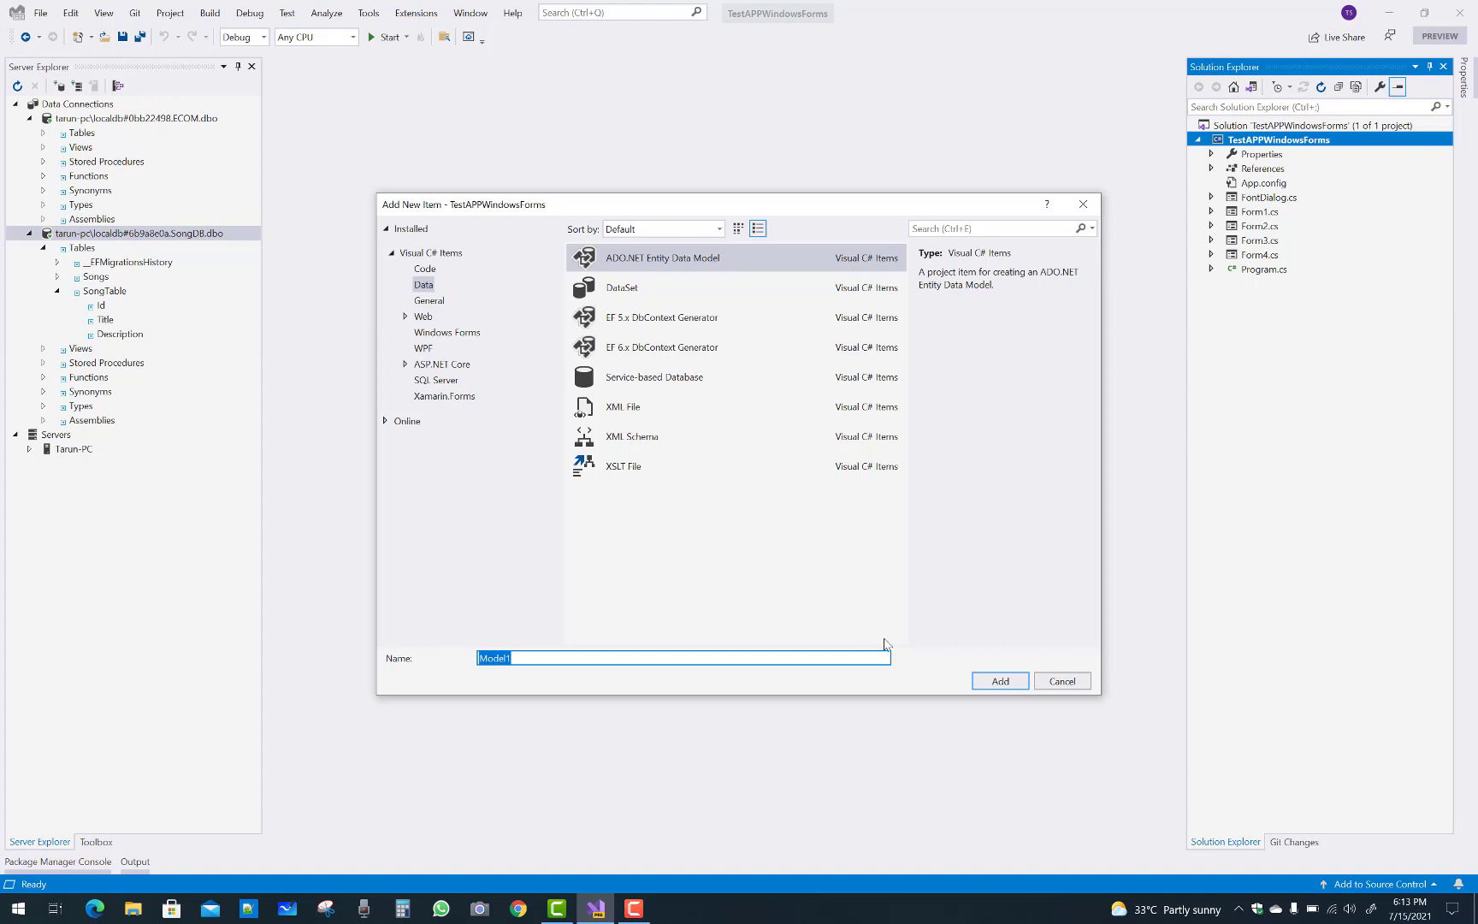
pyautogui.click(989, 680)
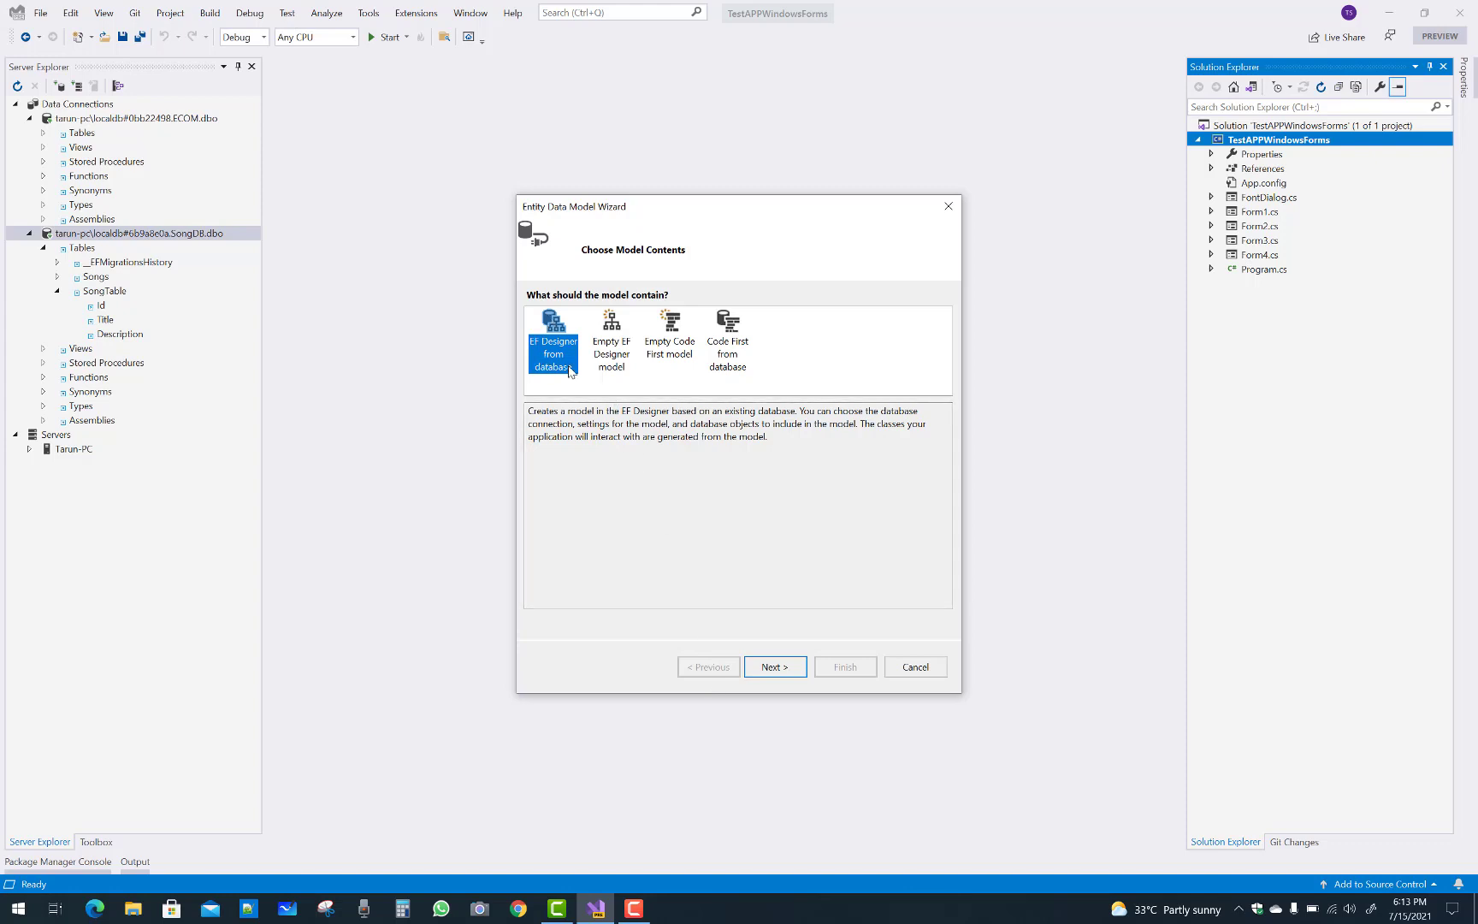
# Step: Set up the model as EF Designer from database, using the ECOM connection saved as ECOMEntities and Entity Framework 6.x
pyautogui.click(775, 667)
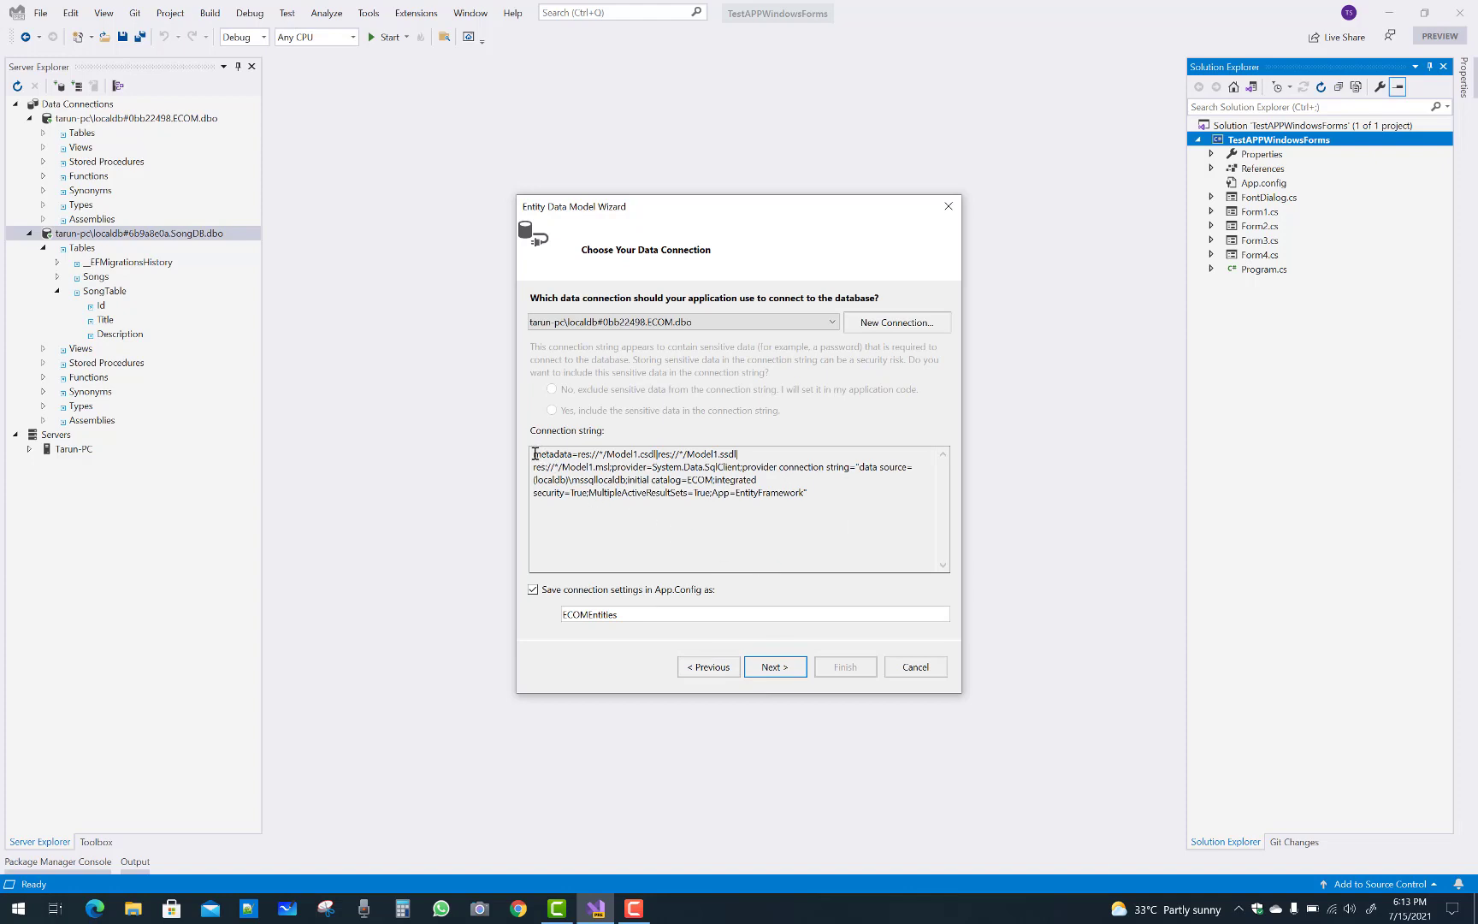
pyautogui.moveTo(534, 454); pyautogui.dragTo(754, 541)
pyautogui.moveTo(627, 614); pyautogui.dragTo(558, 616)
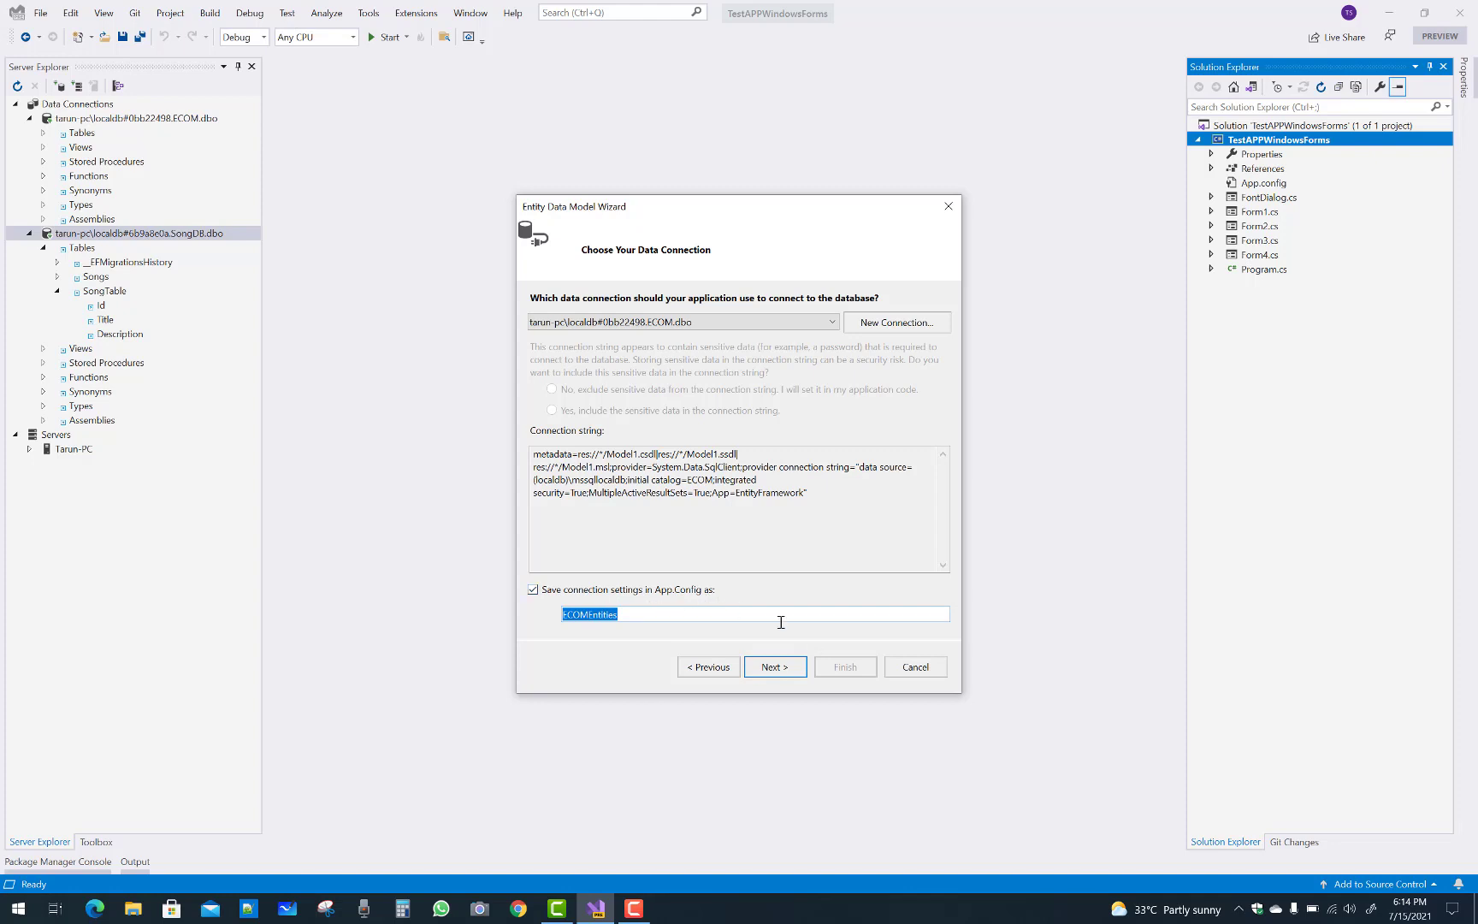
pyautogui.click(776, 669)
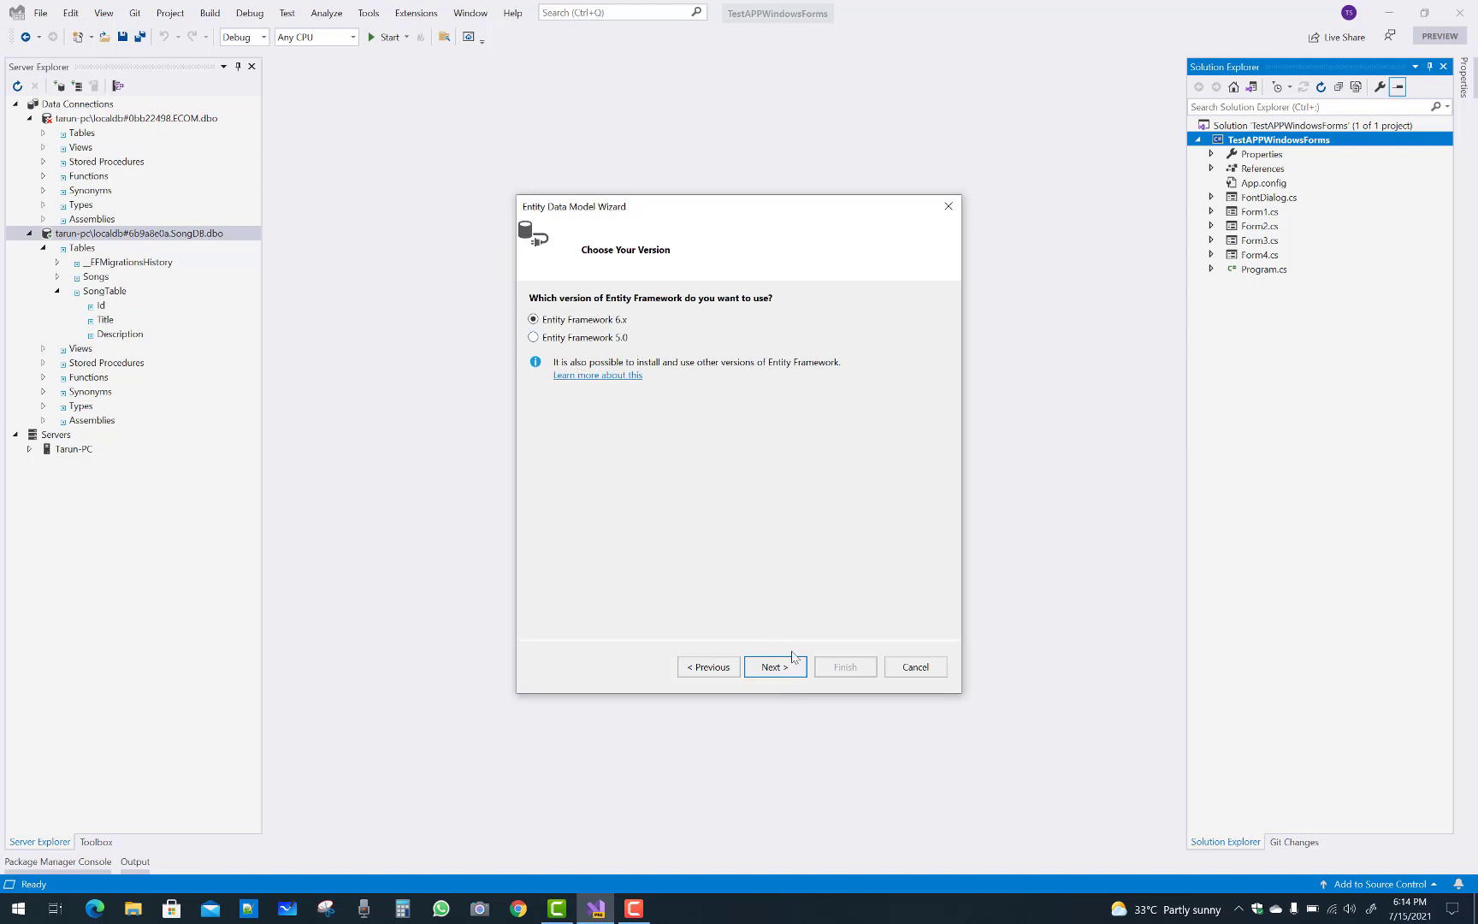
pyautogui.click(773, 669)
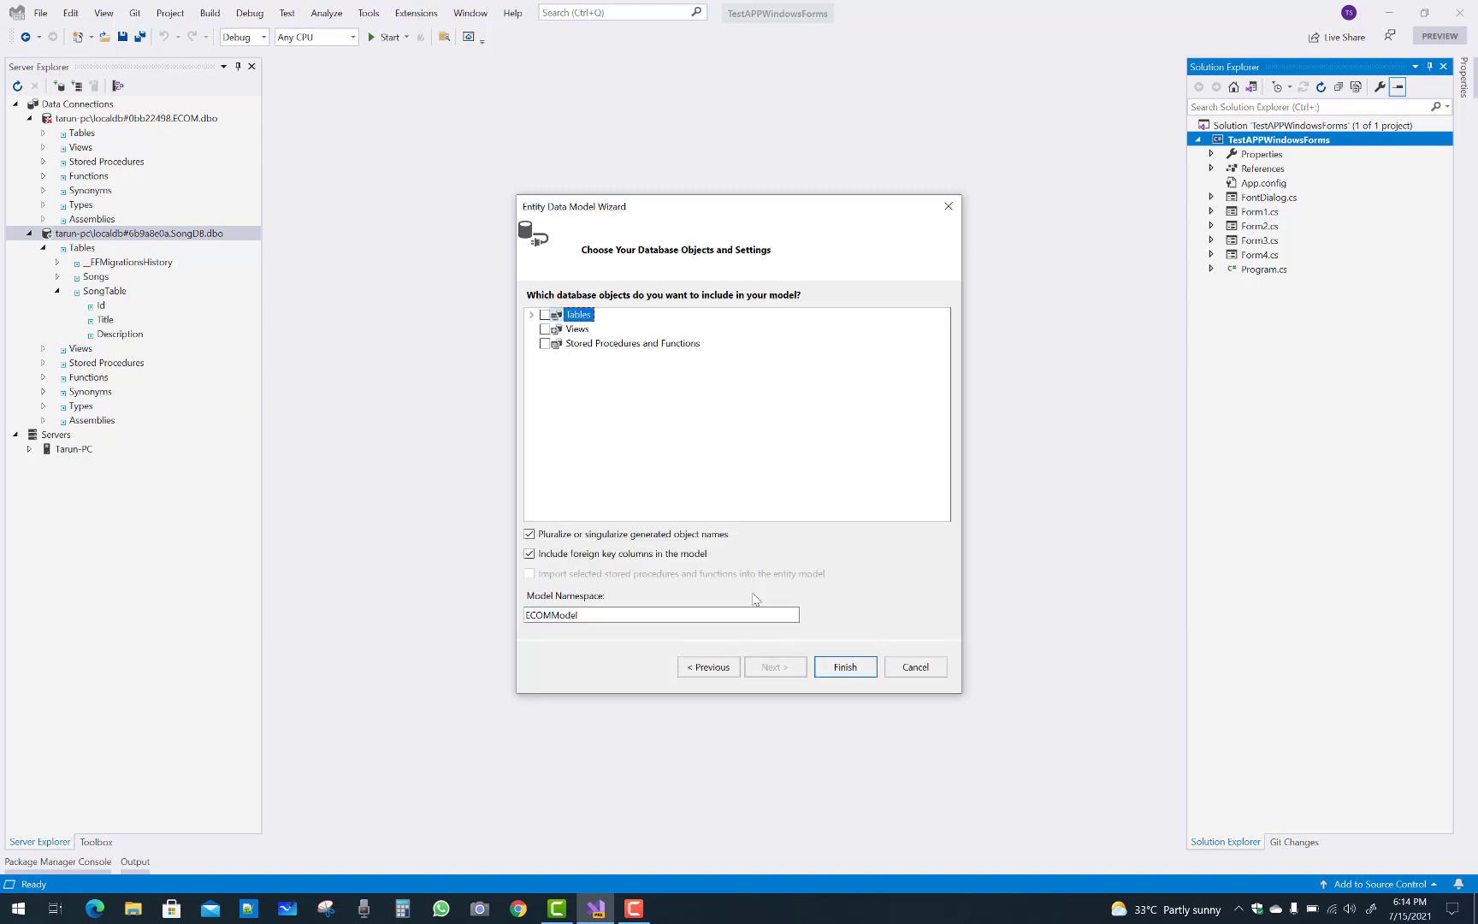
# Step: Examine the dbo tables offered for inclusion in the model, then collapse the dbo list
pyautogui.click(531, 315)
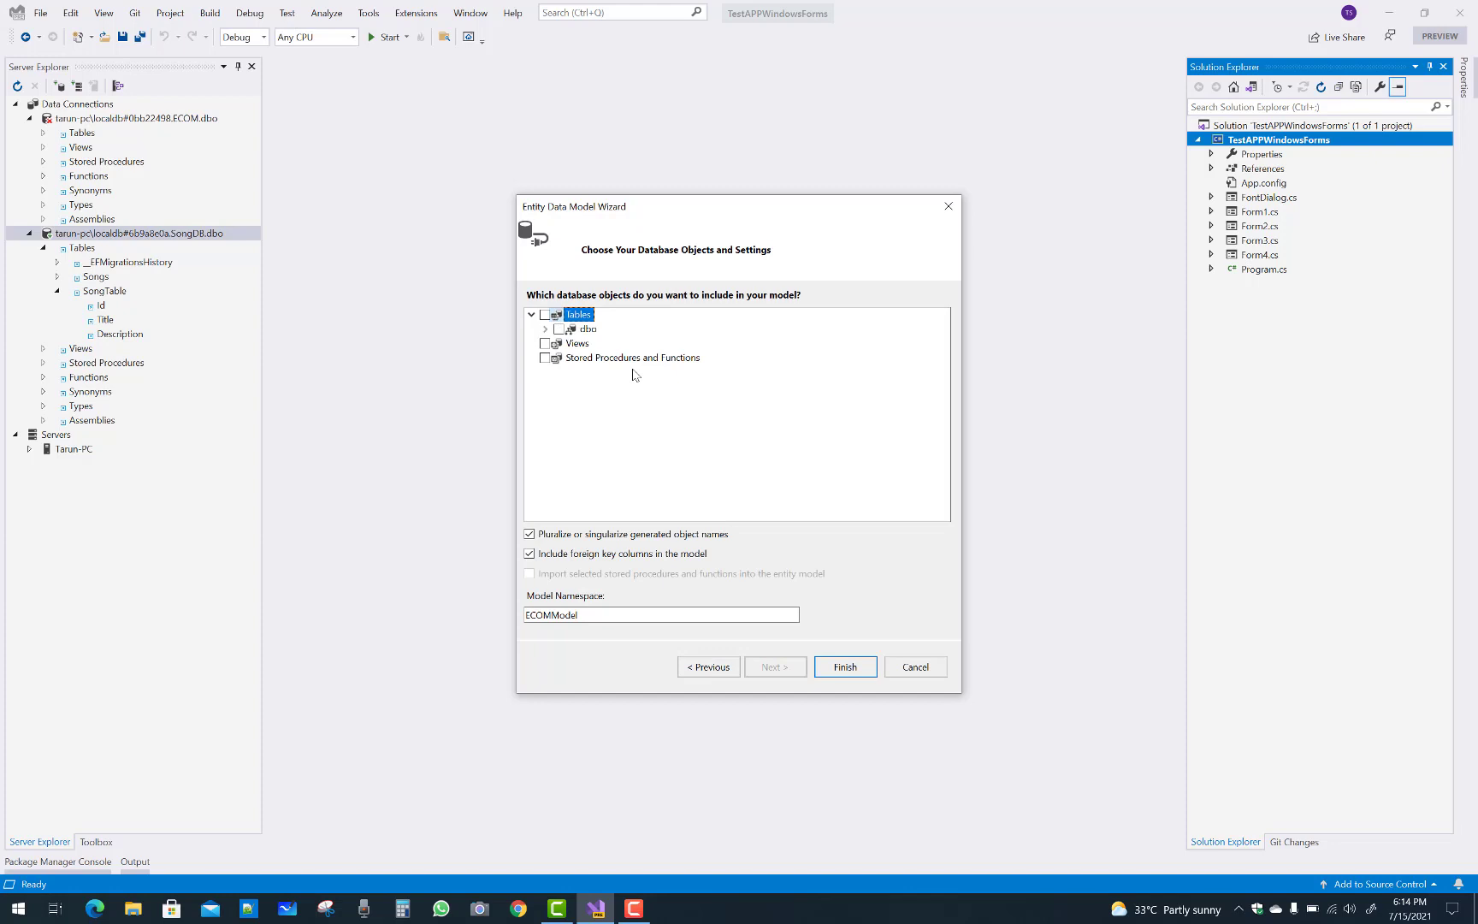
pyautogui.click(546, 330)
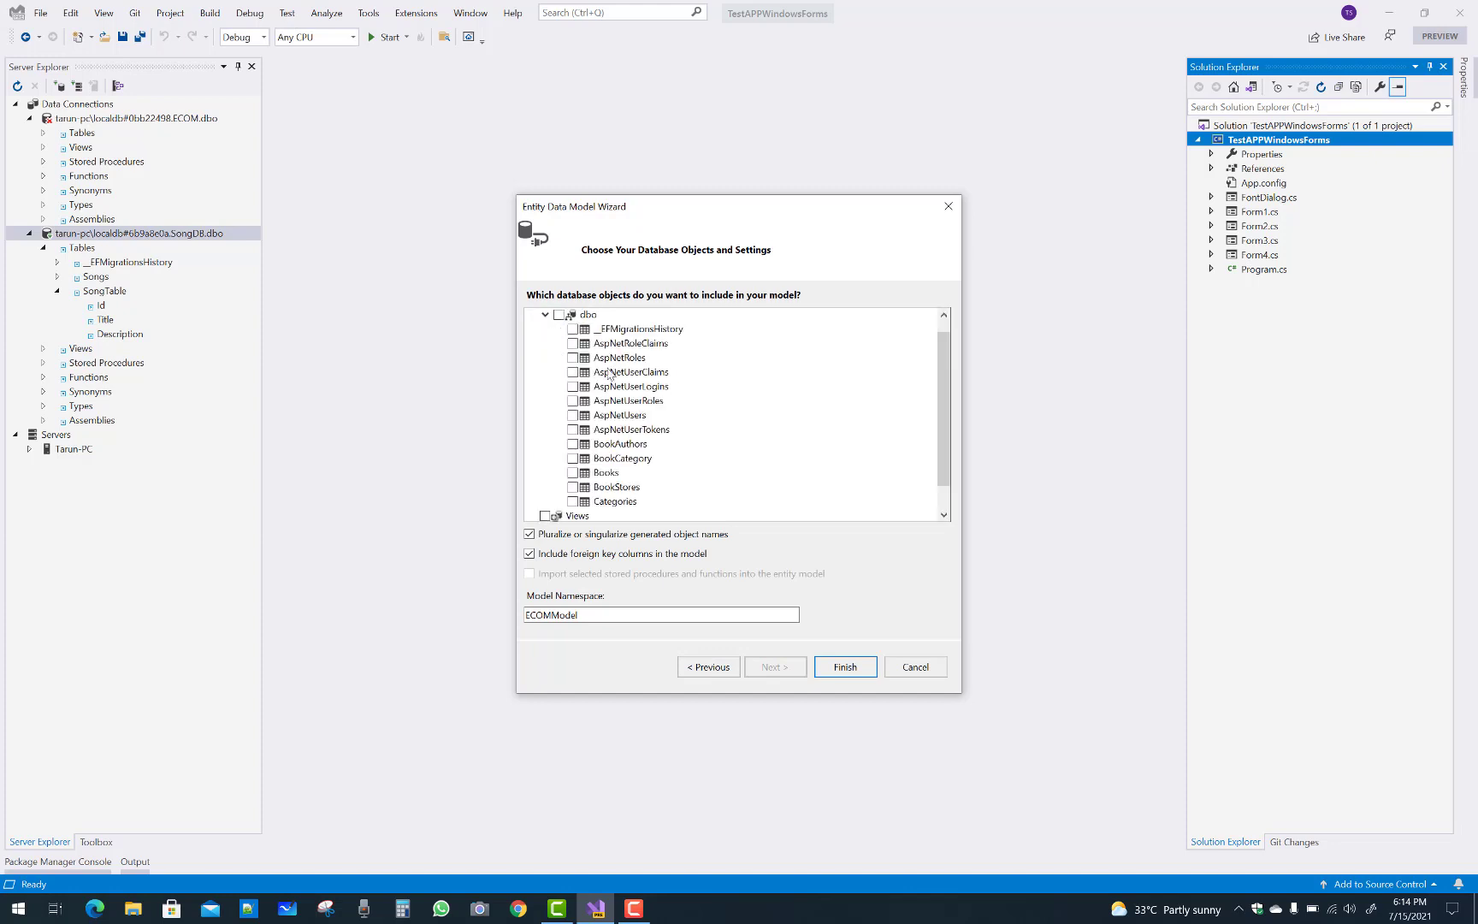
pyautogui.scroll(1, 784, 417)
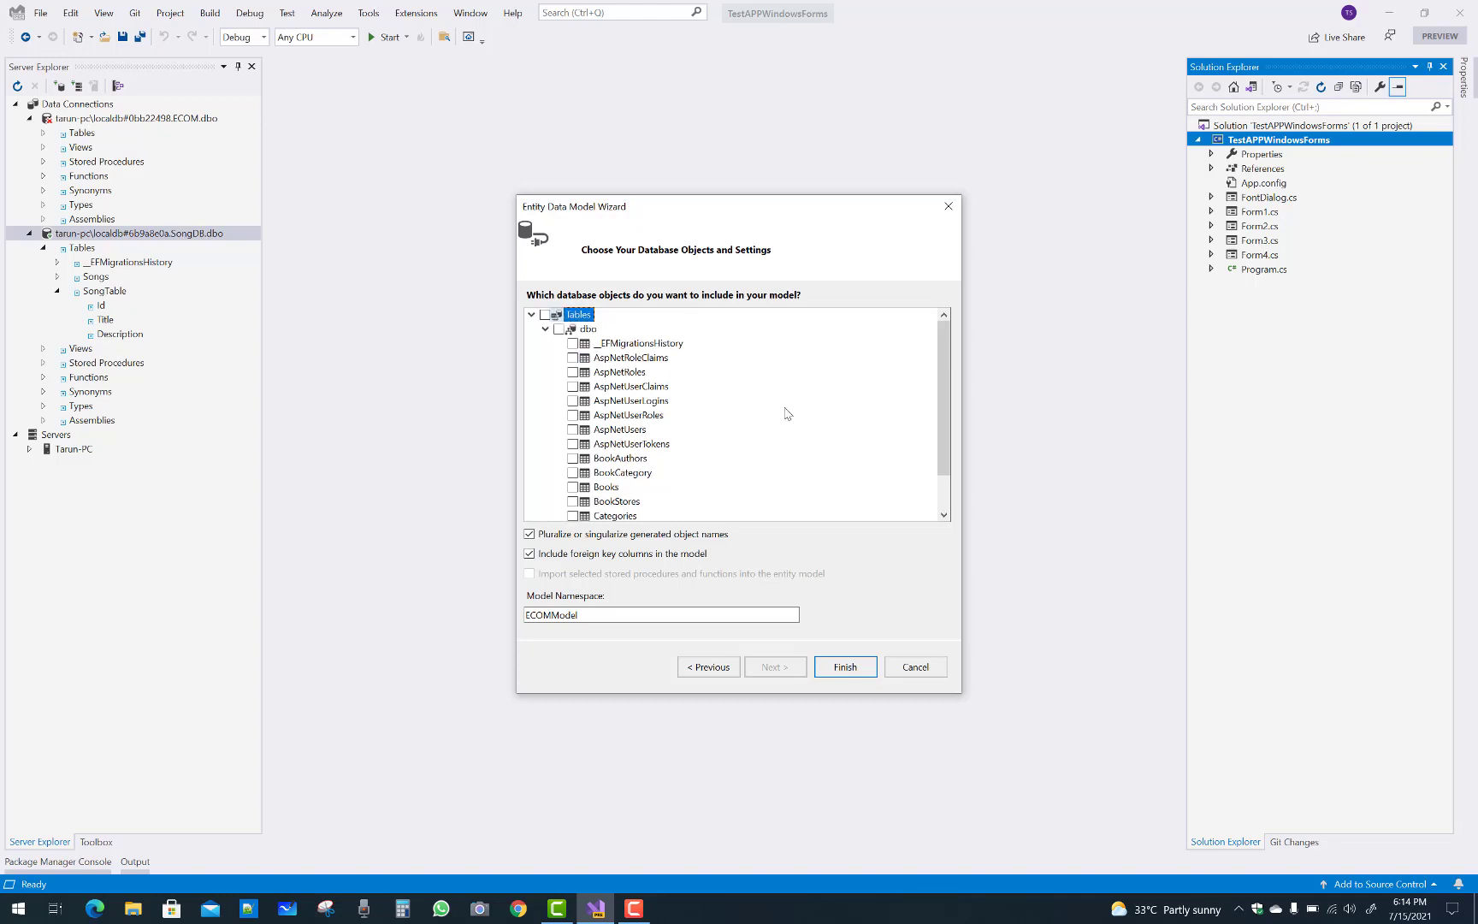
pyautogui.click(545, 330)
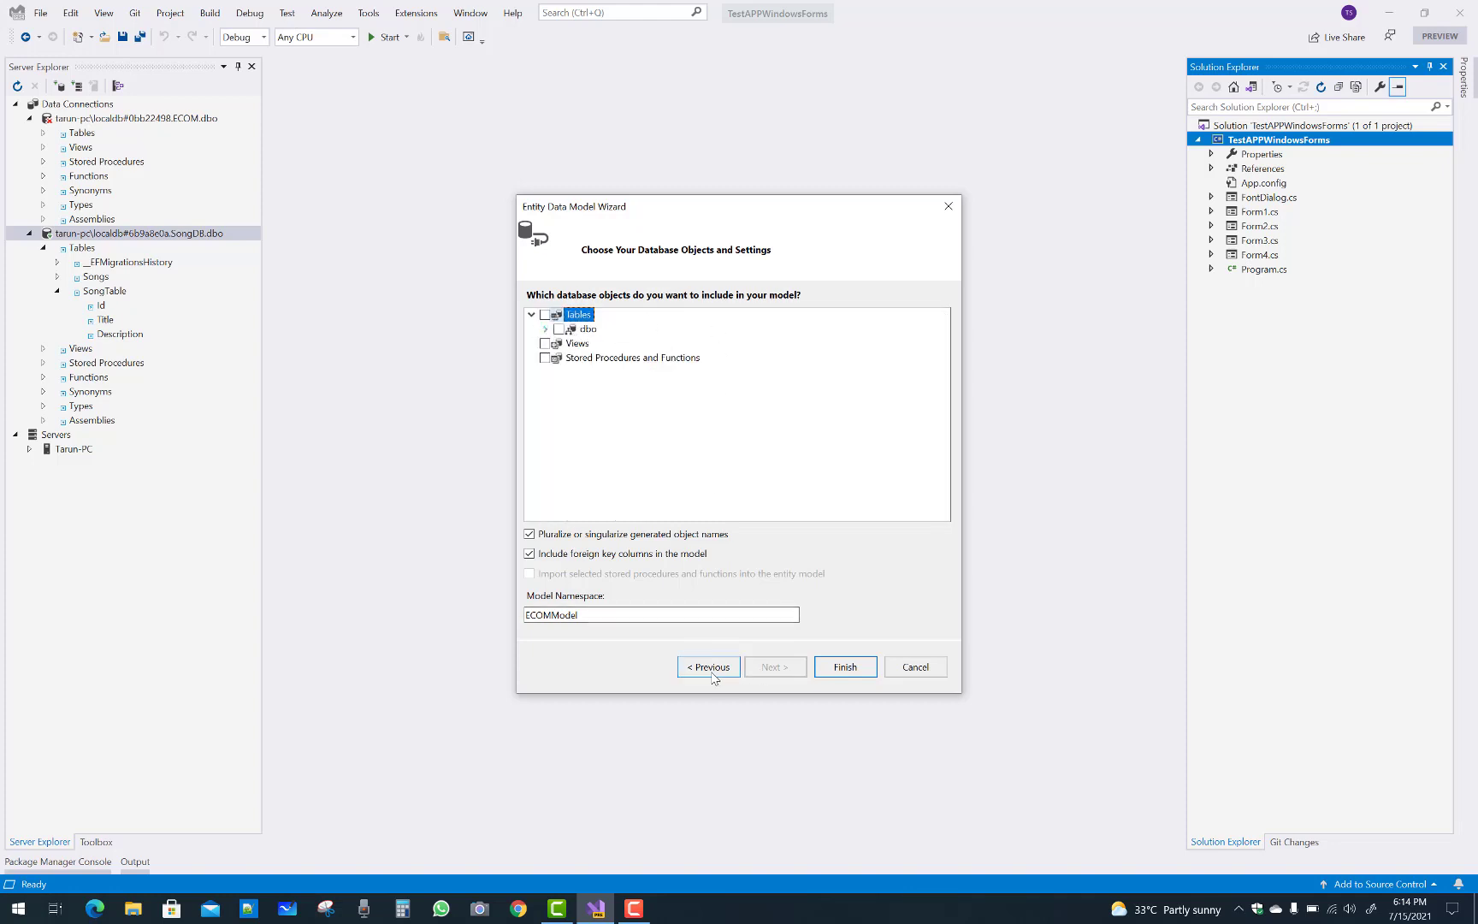
# Step: Switch the model's data connection to SongDB, saved in App.Config as SongDBEntities, using Entity Framework 6.x
pyautogui.click(710, 668)
pyautogui.click(709, 668)
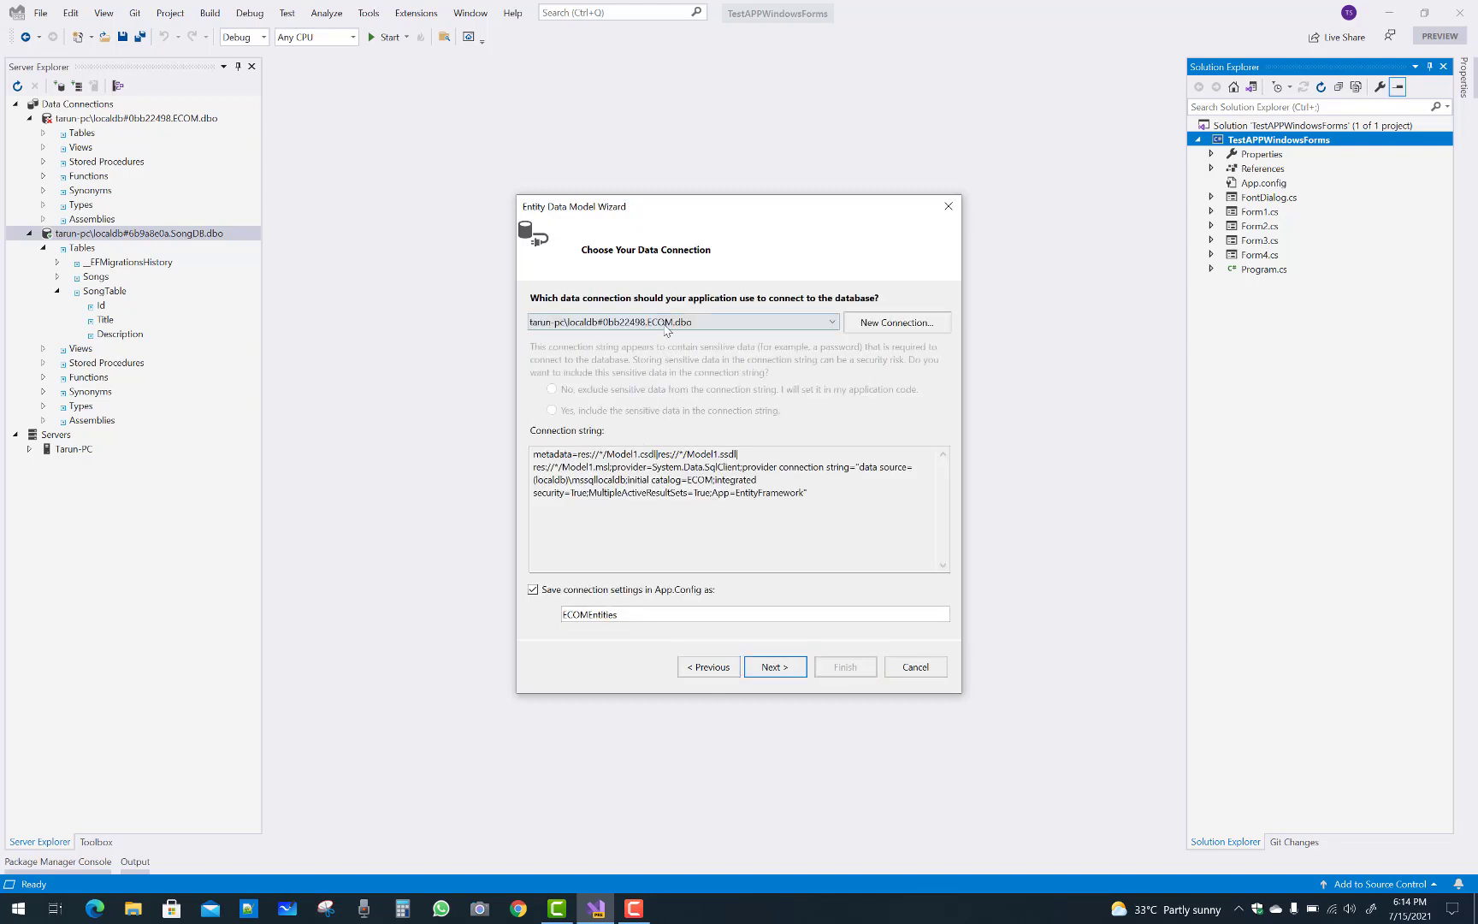
pyautogui.click(741, 330)
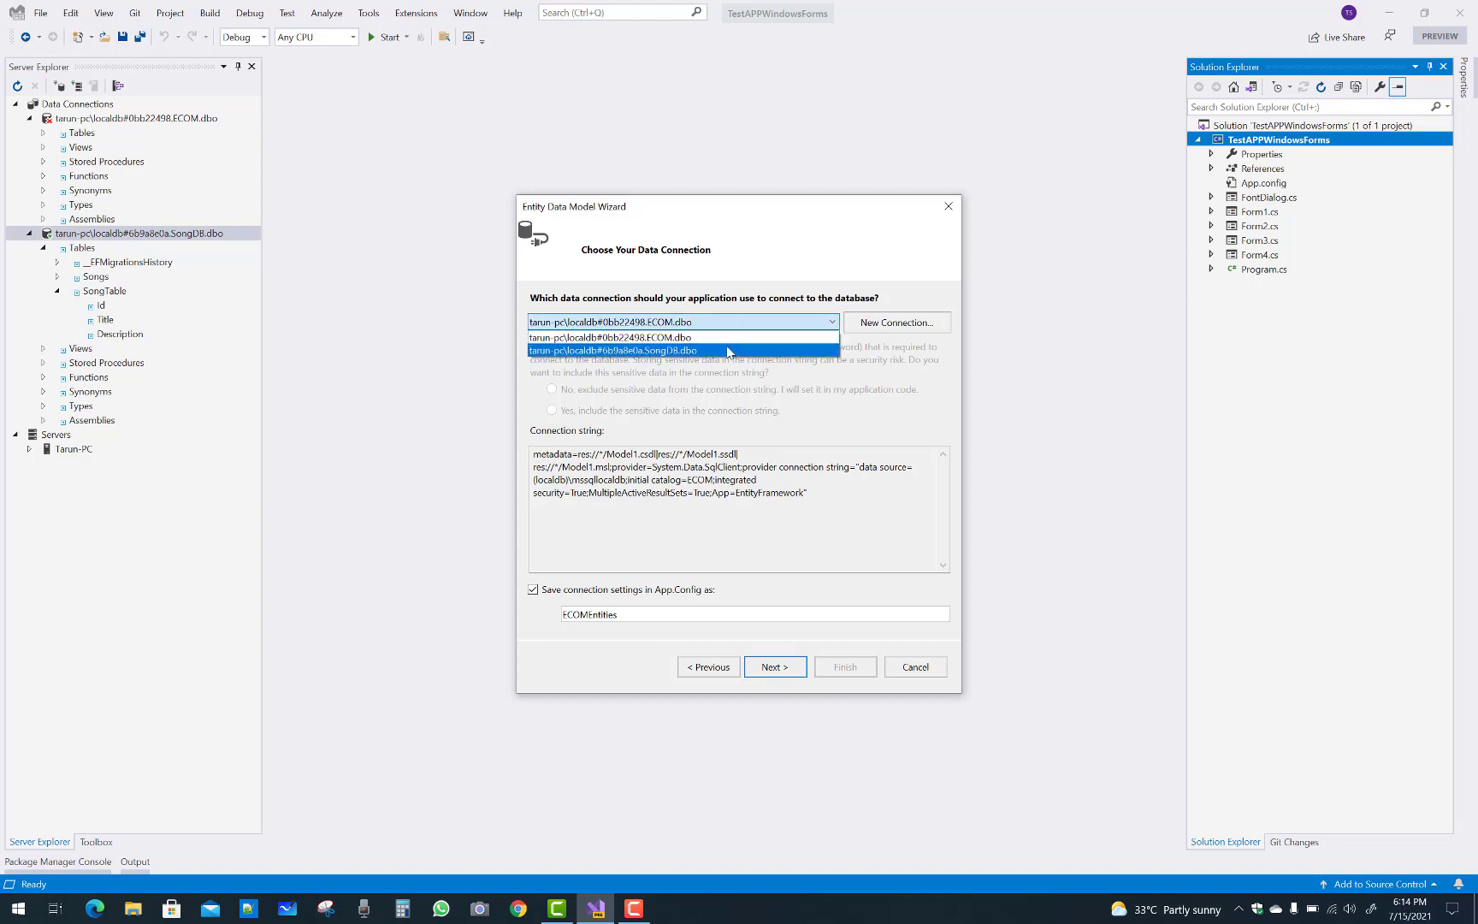
pyautogui.click(728, 350)
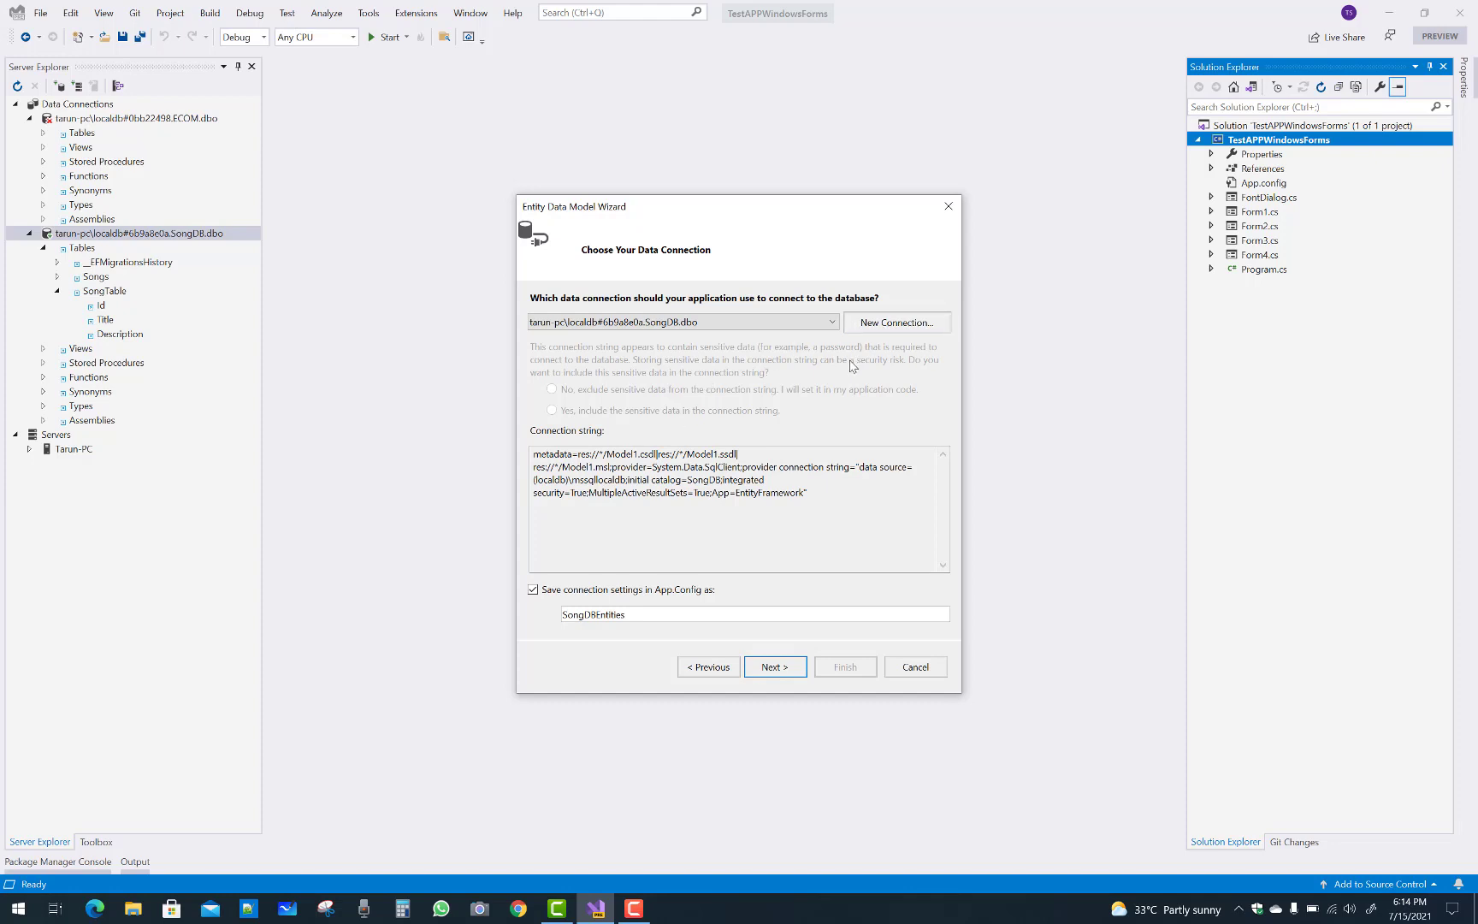
pyautogui.click(780, 673)
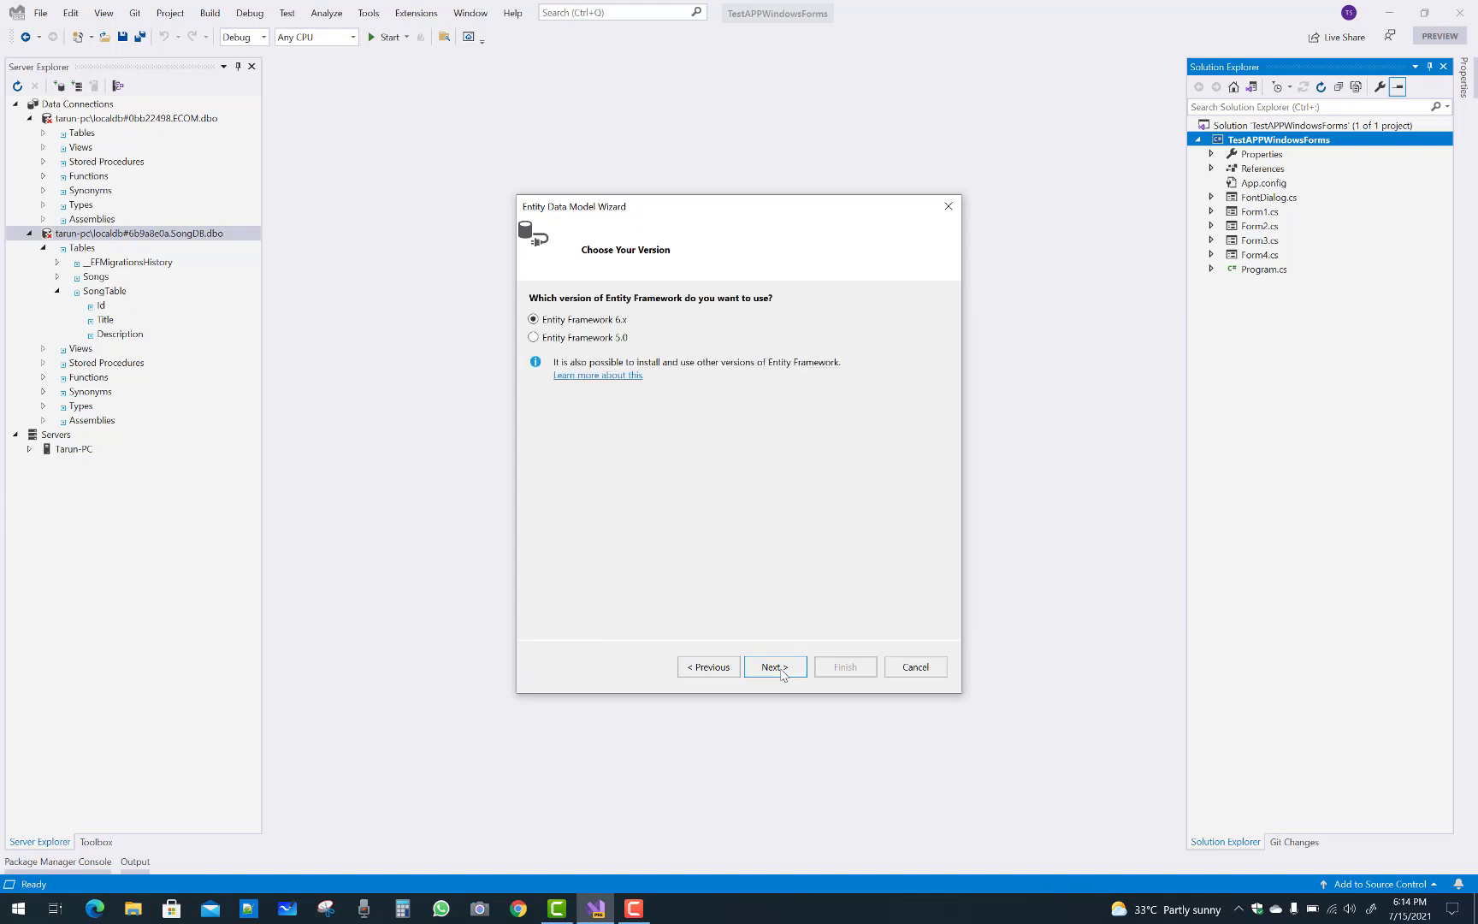
pyautogui.click(780, 672)
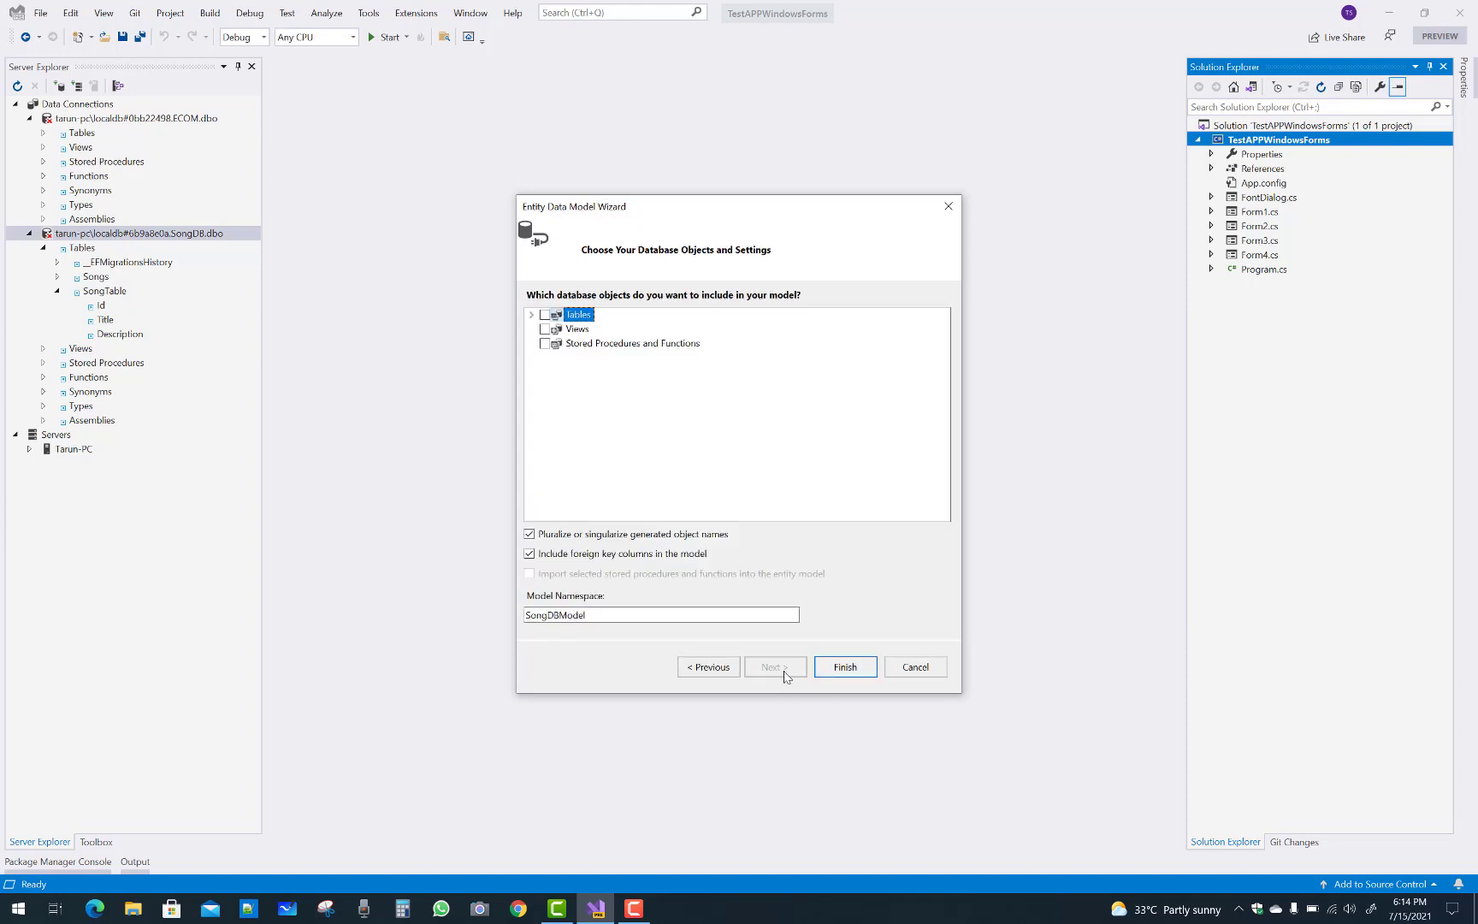
# Step: Include only SongTable from the dbo tables and generate the model with the namespace SongDBModel
pyautogui.click(532, 316)
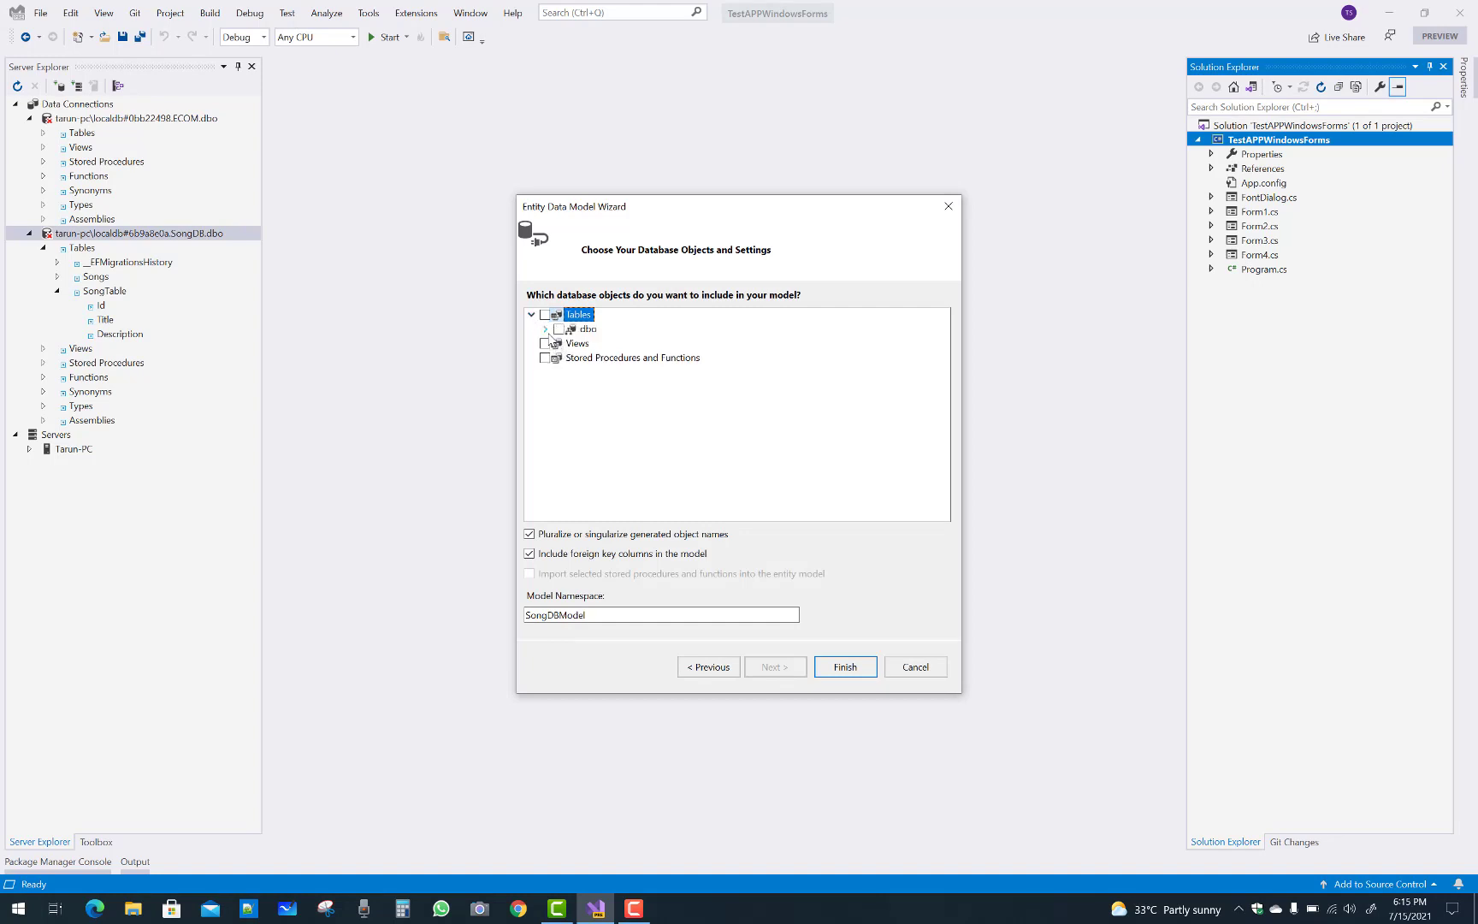
pyautogui.click(546, 329)
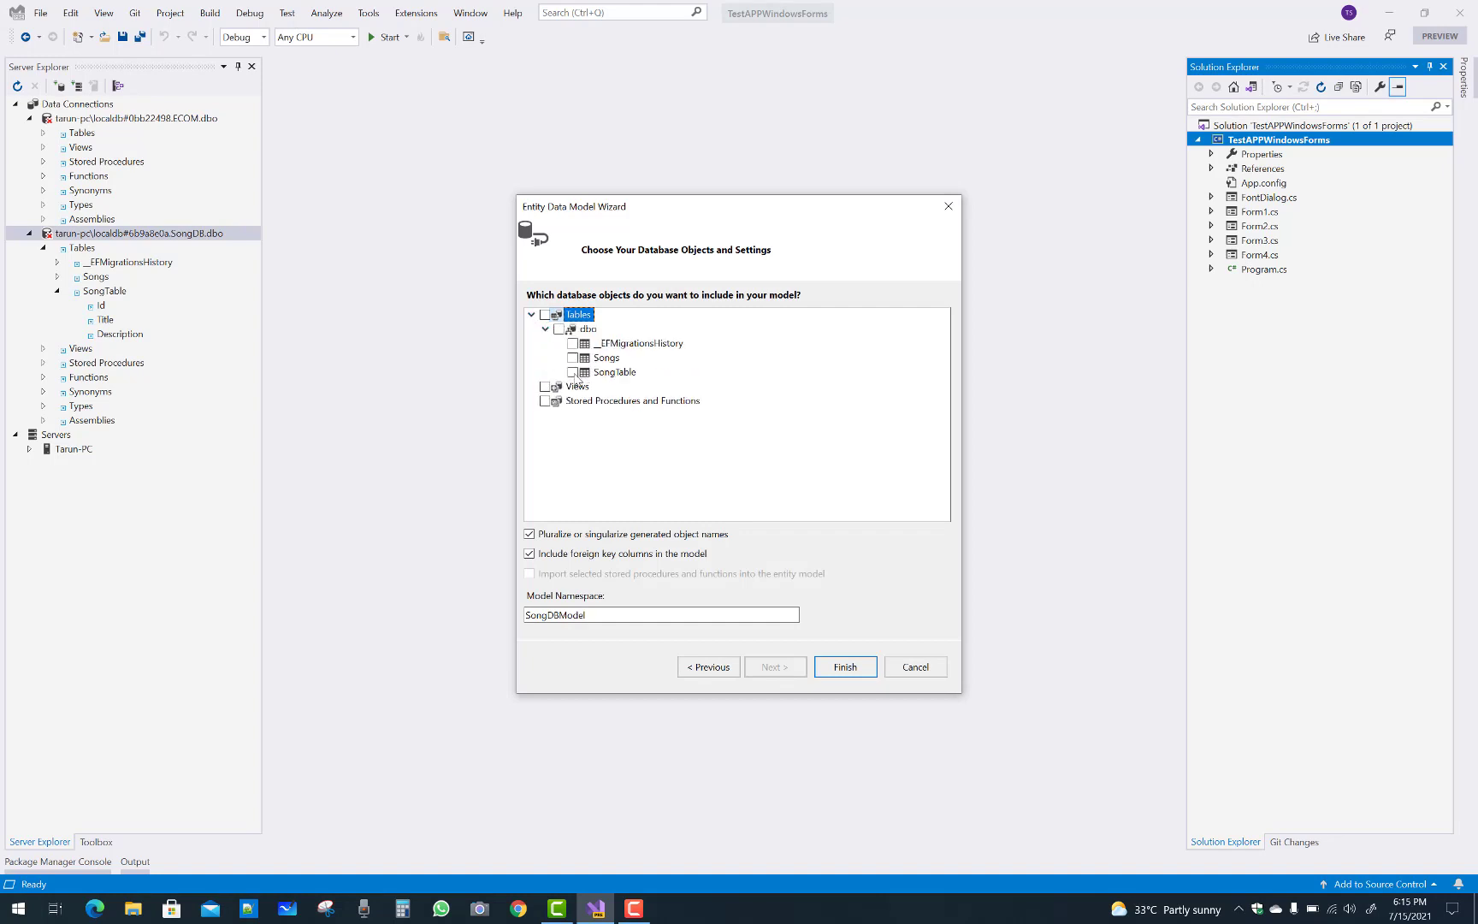
pyautogui.click(573, 372)
pyautogui.click(575, 615)
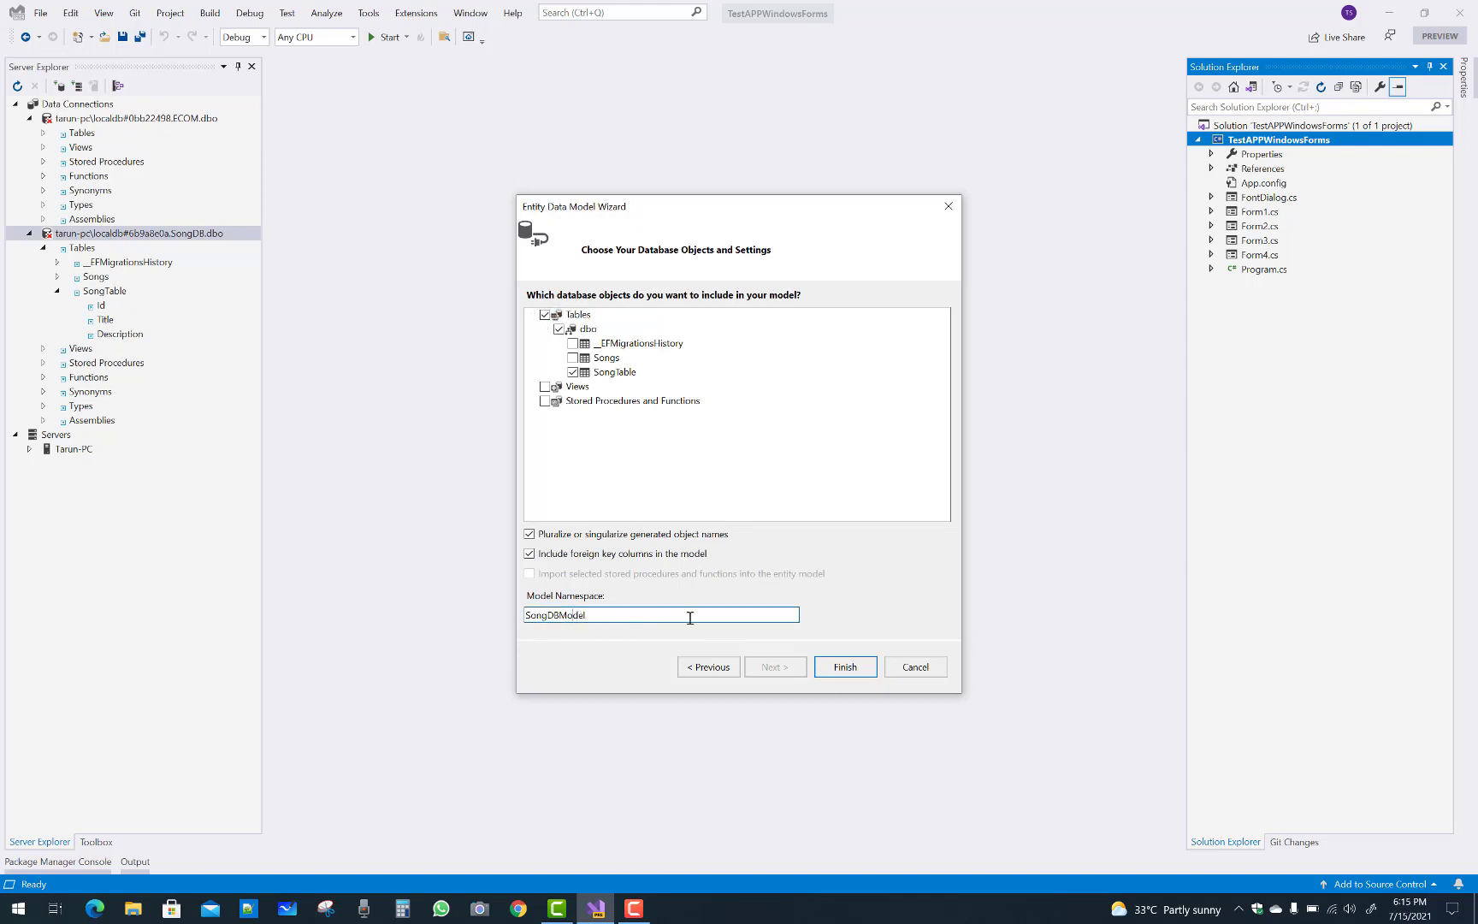
pyautogui.click(847, 668)
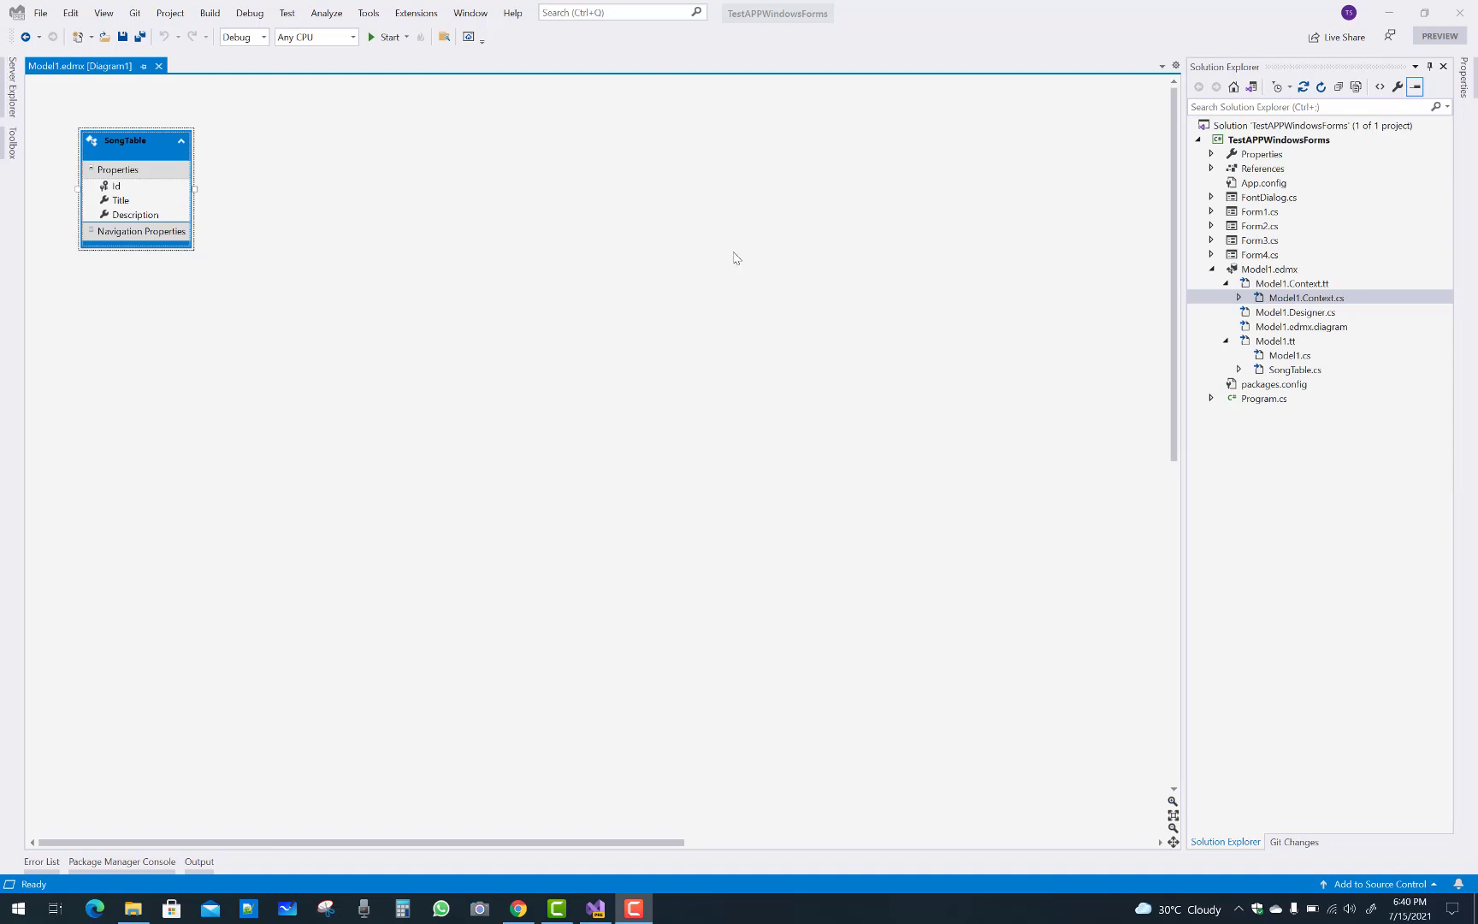
# Step: Compare the connection name in the base constructor call of Model1.Context.cs with the SongDBEntities1 connection string in App.config
pyautogui.doubleClick(1287, 298)
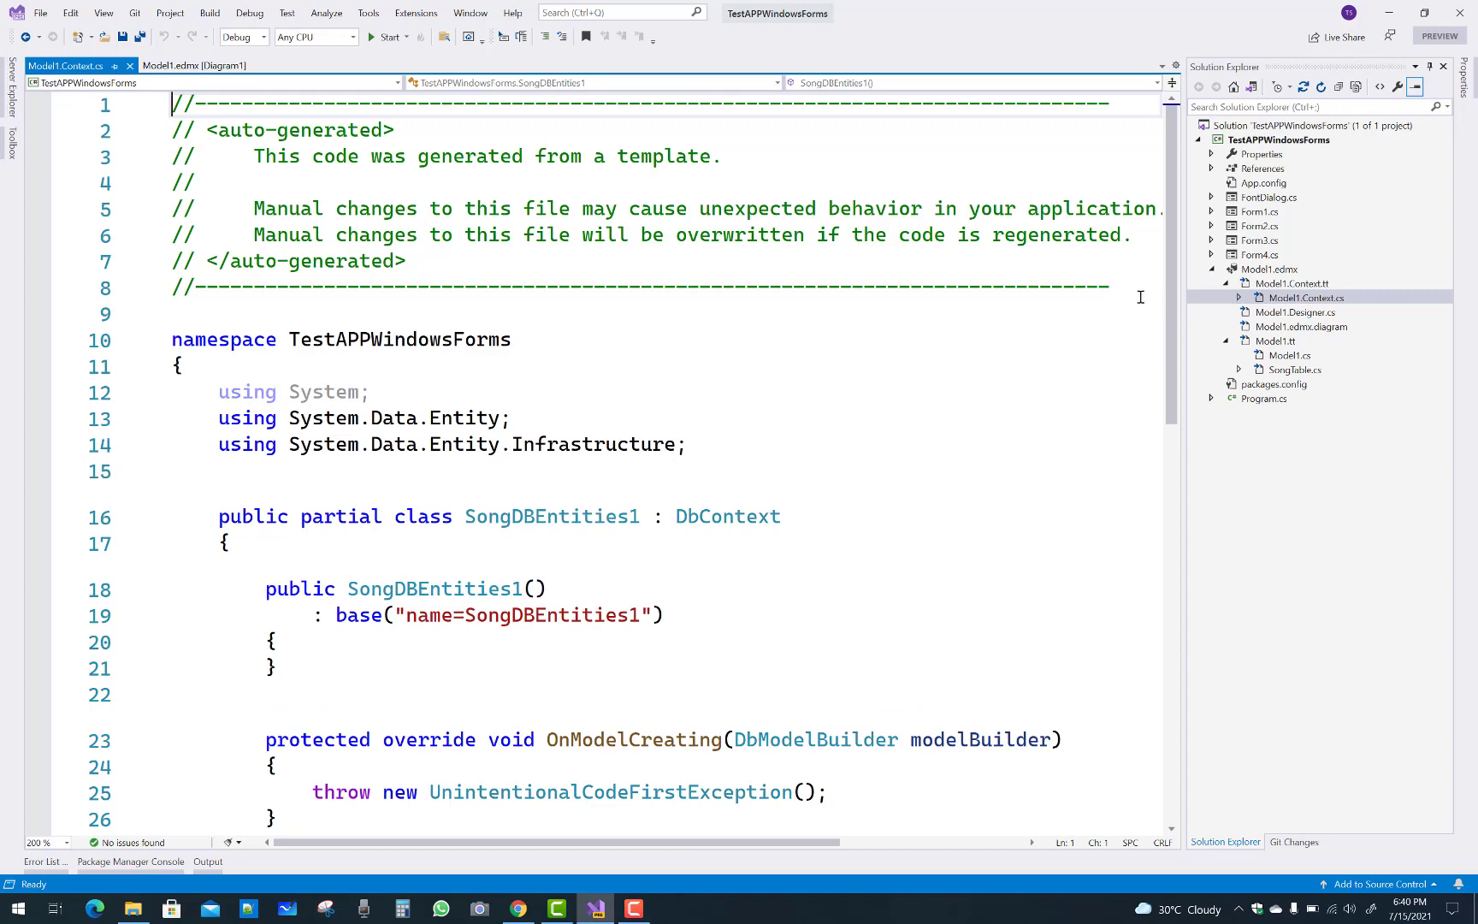
pyautogui.moveTo(1171, 311); pyautogui.dragTo(1173, 381)
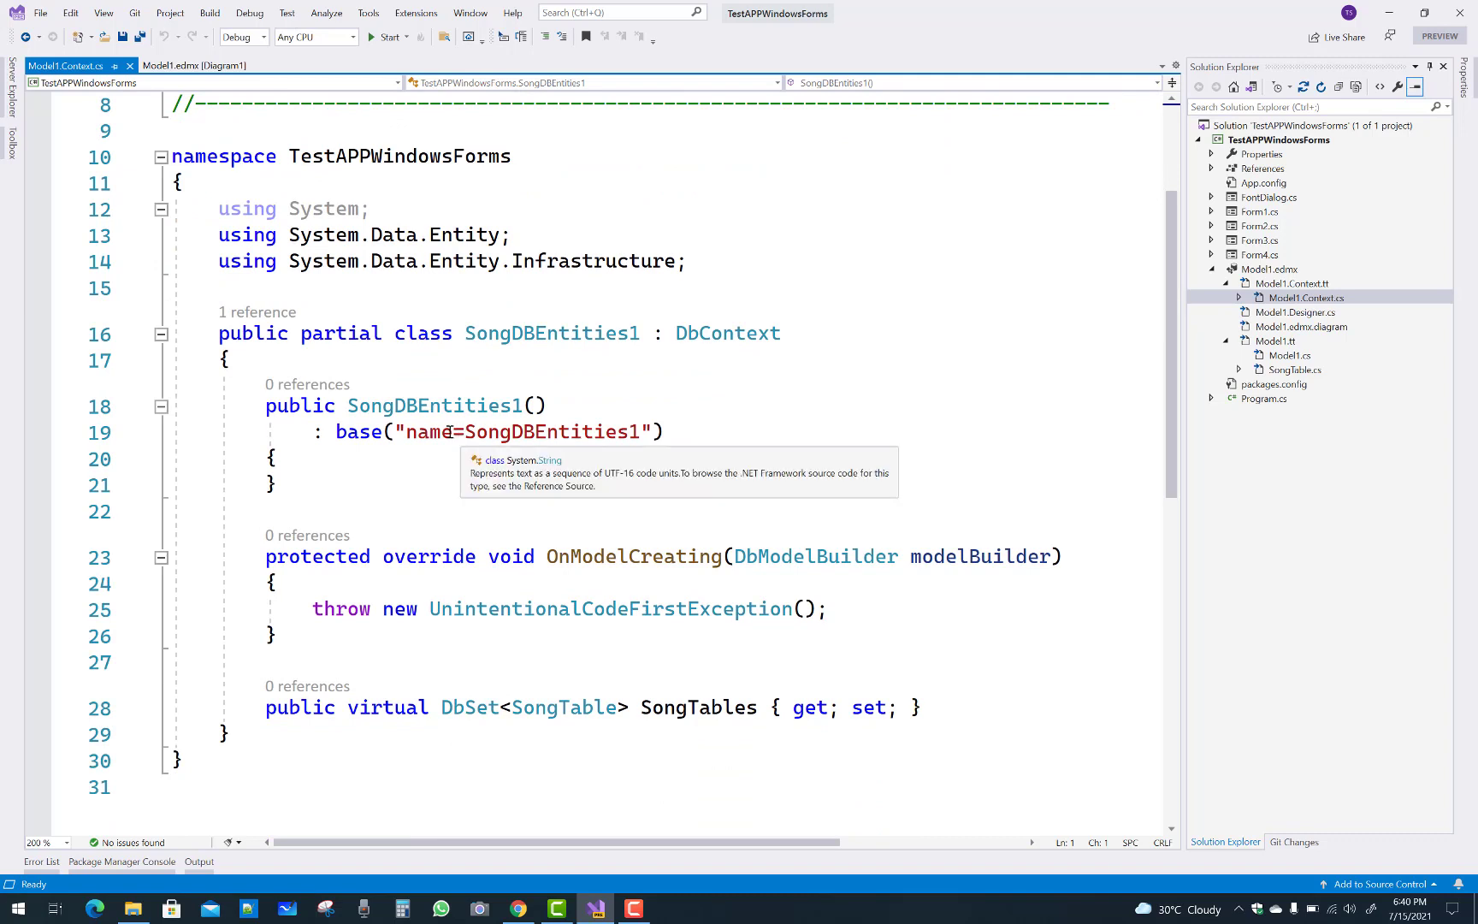
pyautogui.moveTo(406, 434); pyautogui.dragTo(641, 447)
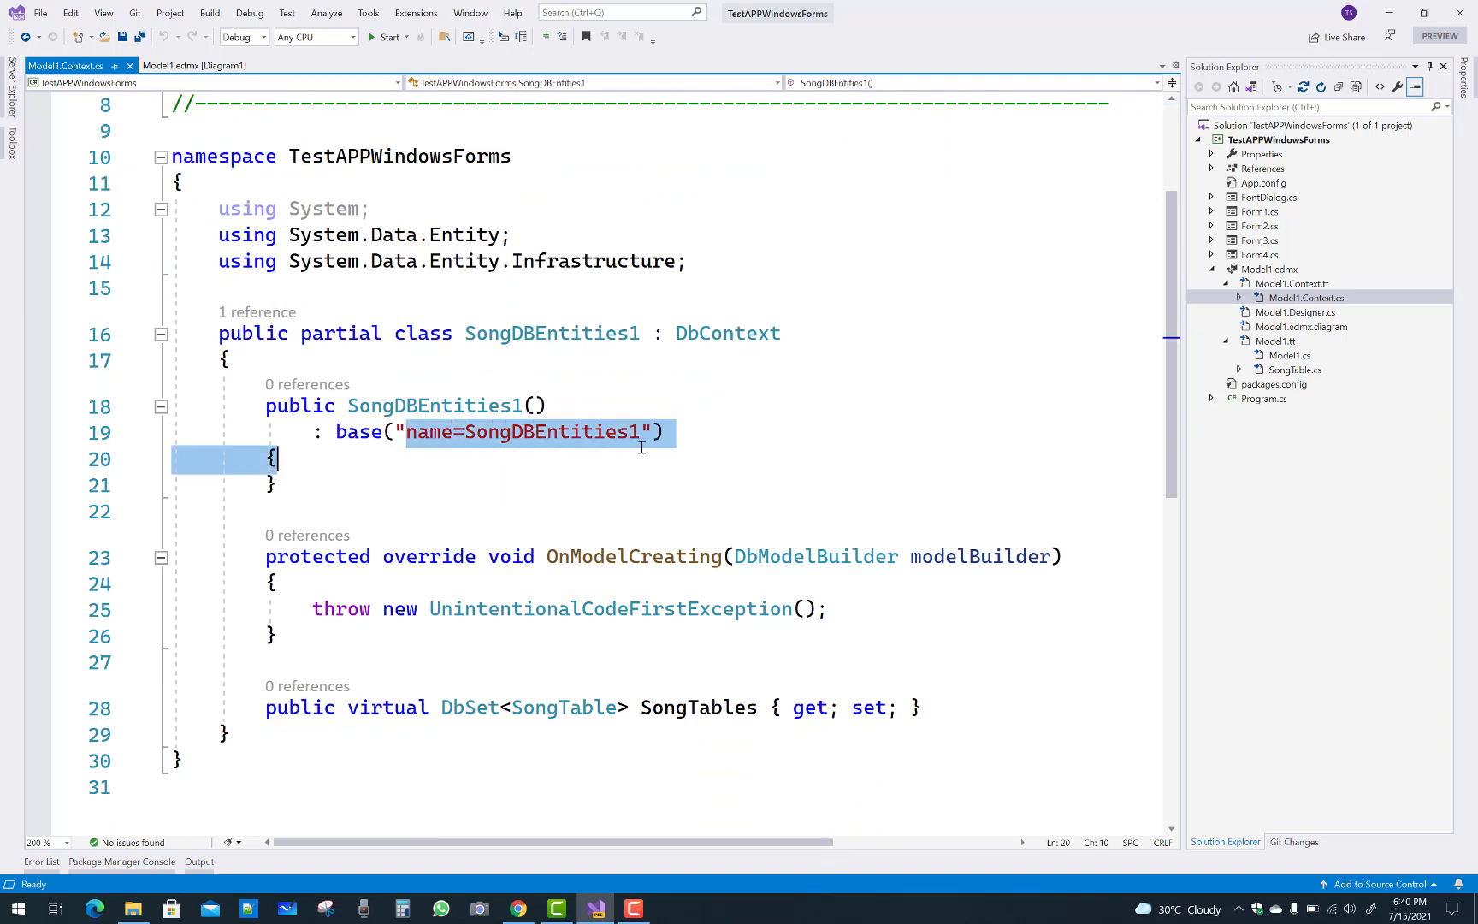
pyautogui.doubleClick(1274, 190)
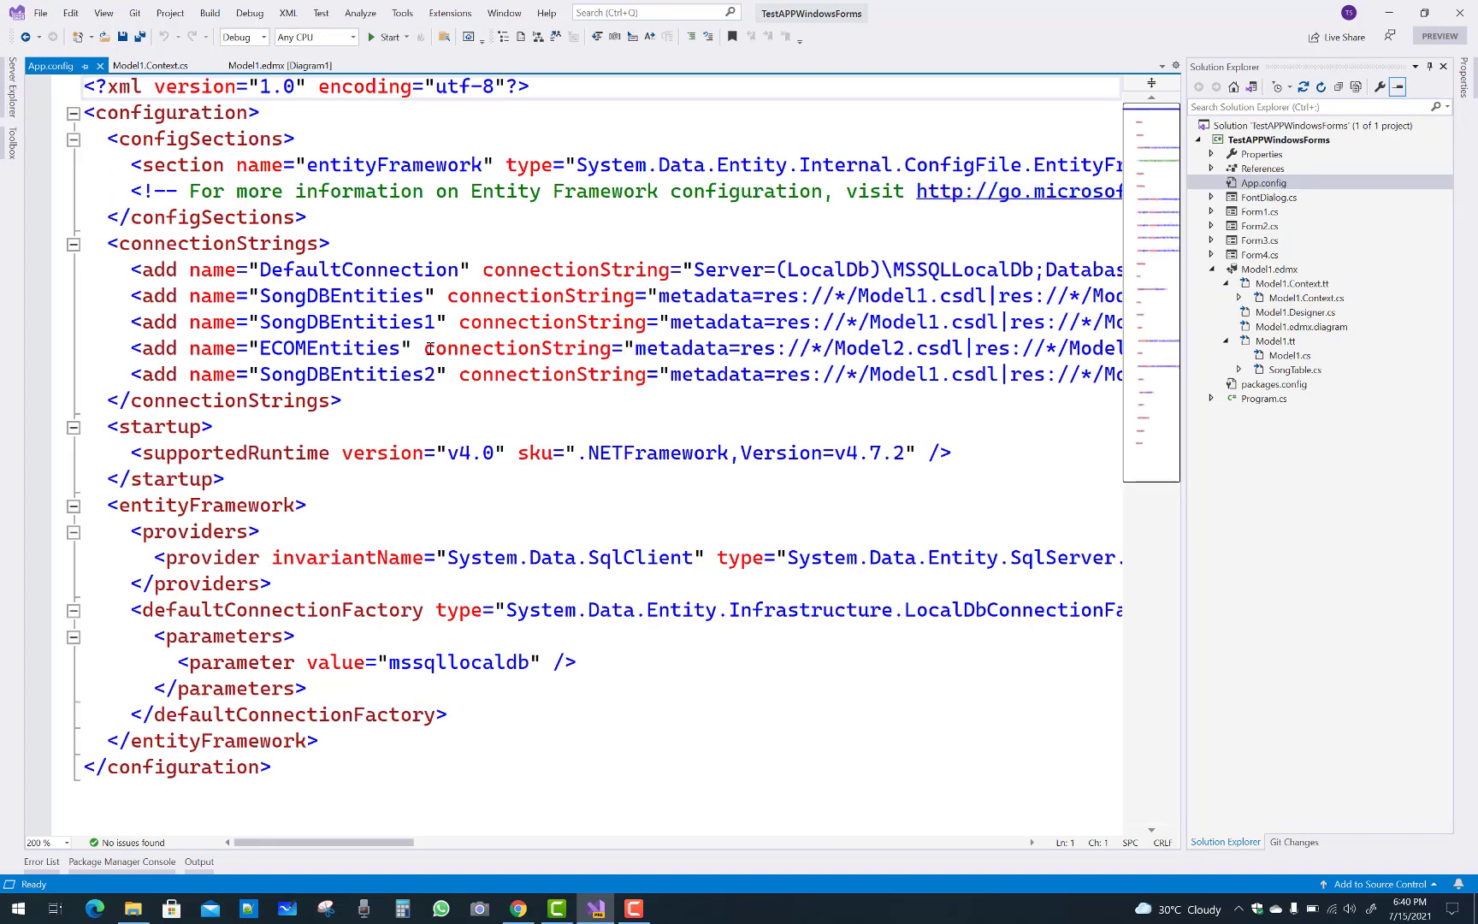
pyautogui.tripleClick(438, 323)
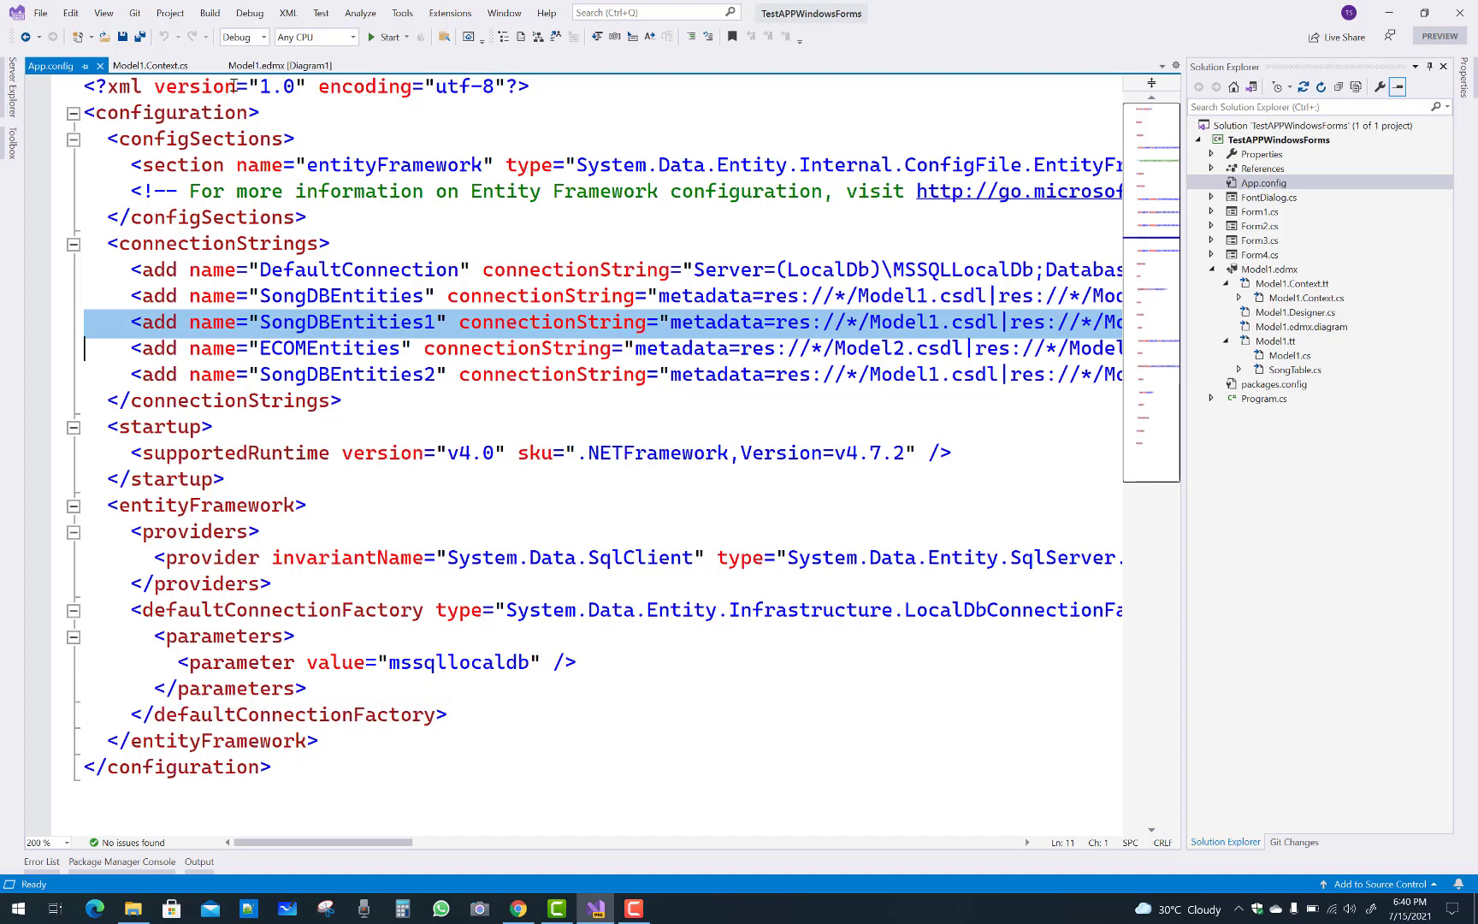
# Step: Examine the SongTables DbSet property in Model1.Context.cs
pyautogui.click(189, 68)
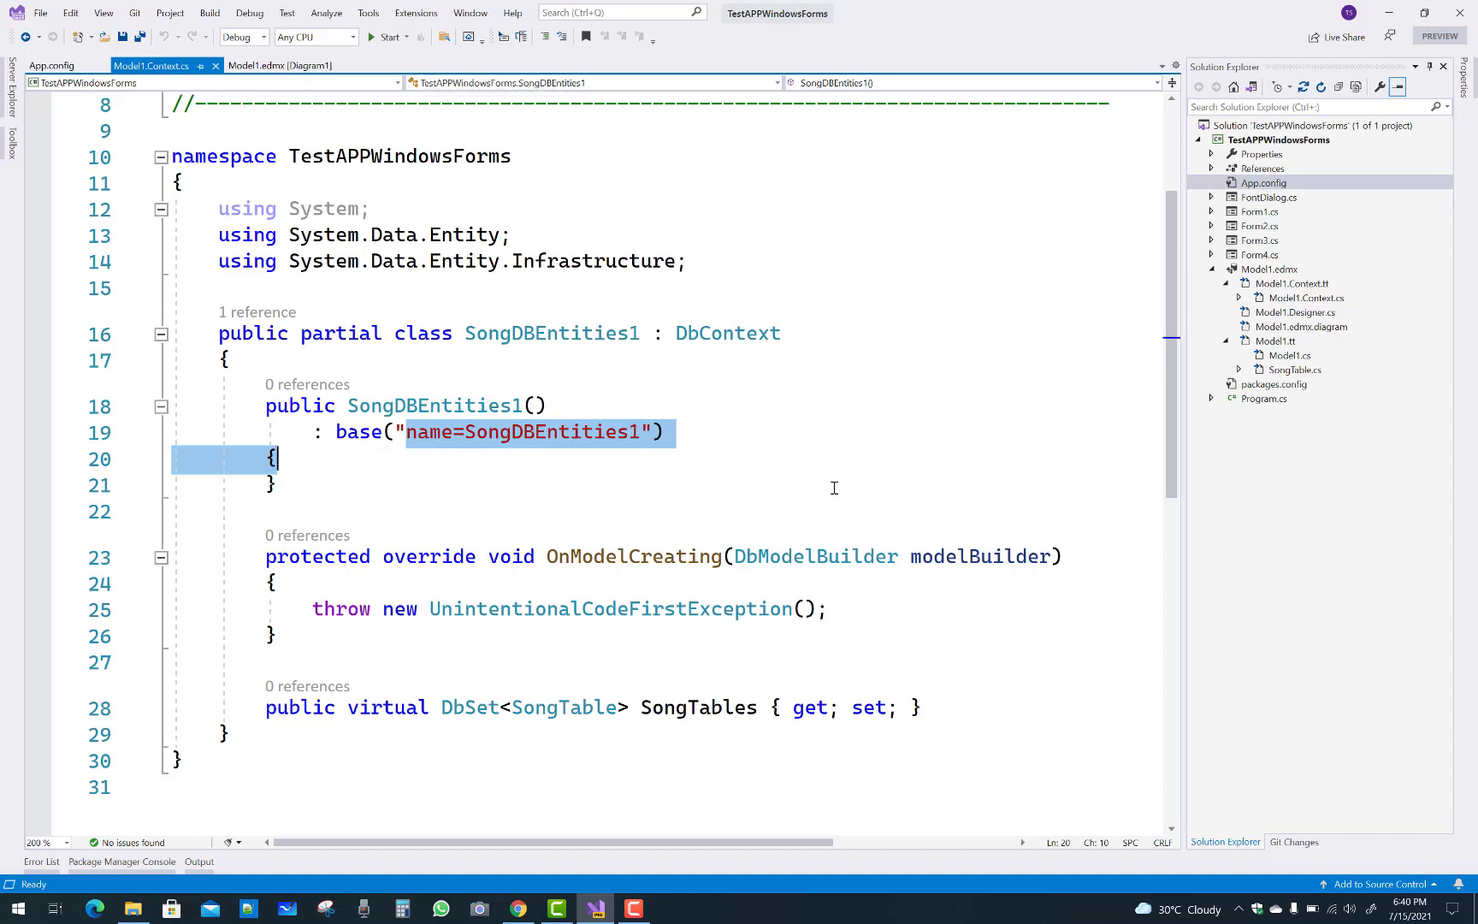
pyautogui.scroll(-1, 1167, 400)
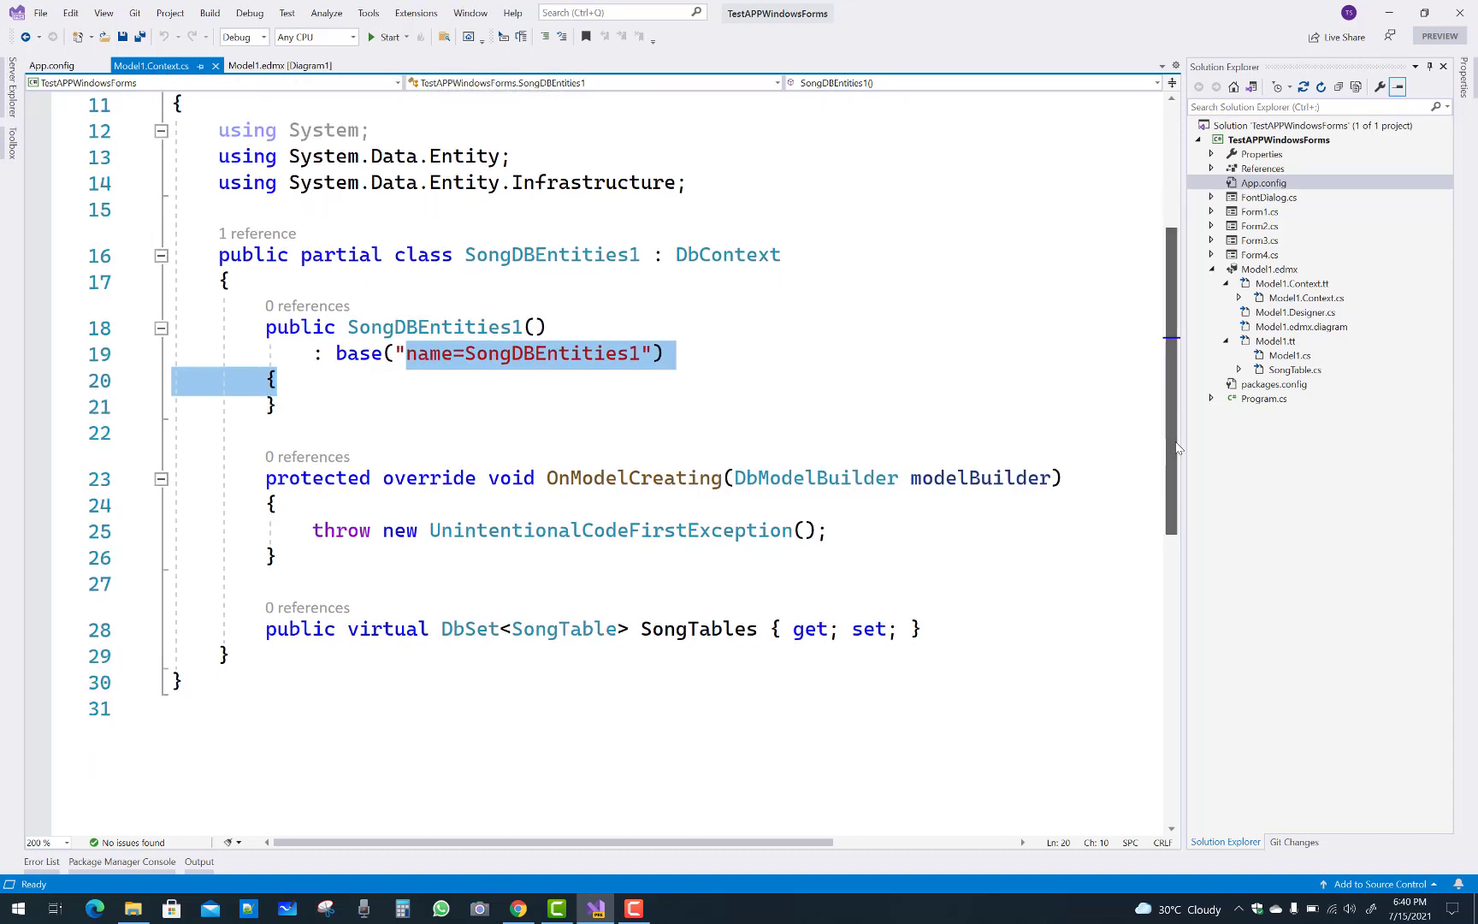
pyautogui.doubleClick(678, 633)
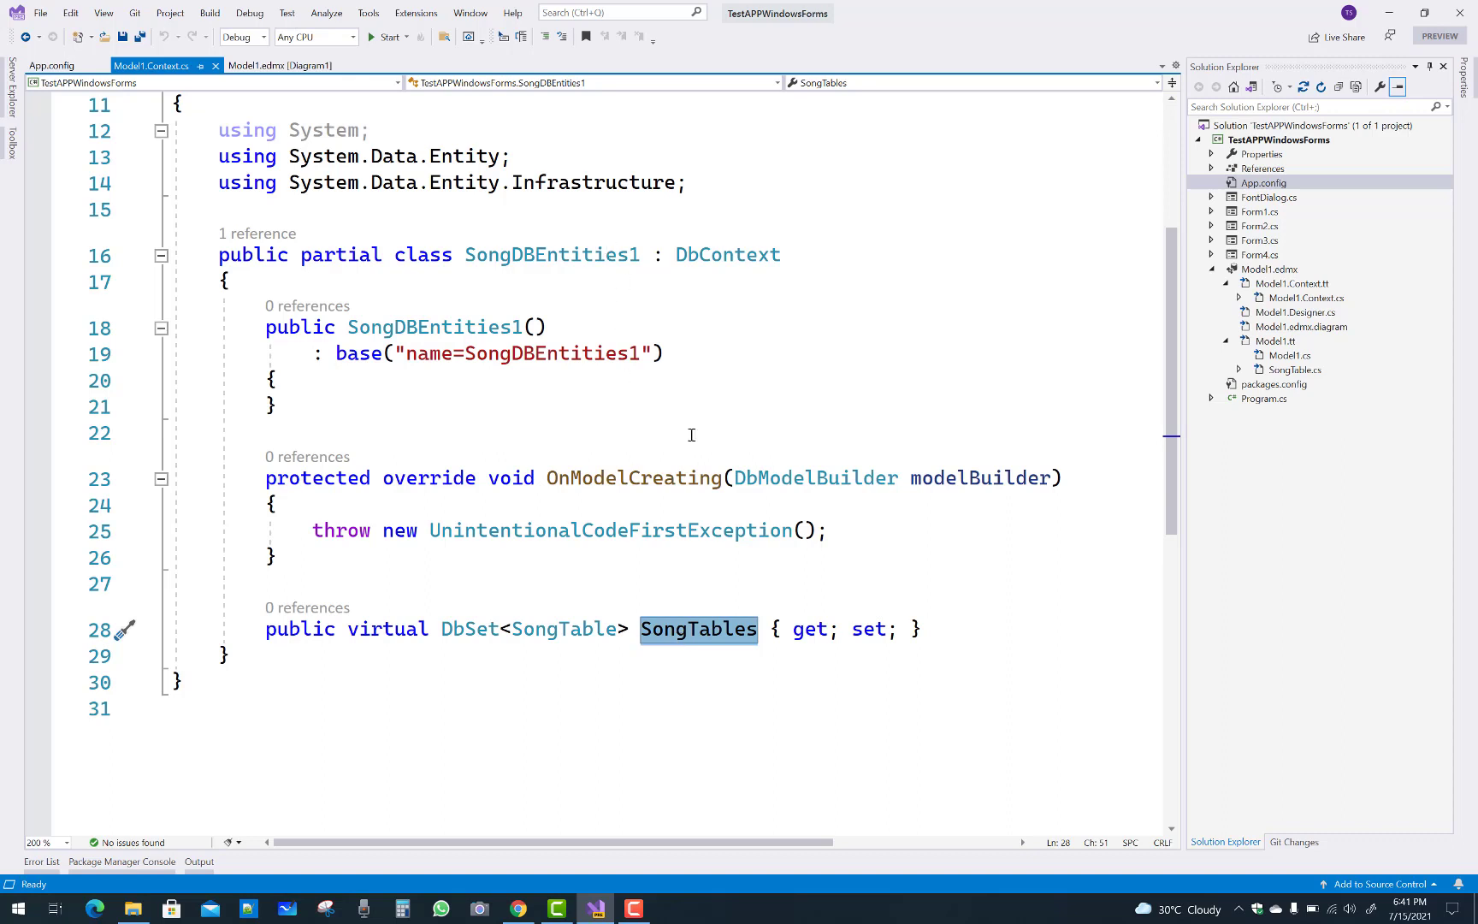
pyautogui.click(697, 631)
pyautogui.doubleClick(697, 631)
# Step: Close Model1.Context.cs, App.config and the Model1.edmx diagram
pyautogui.click(216, 66)
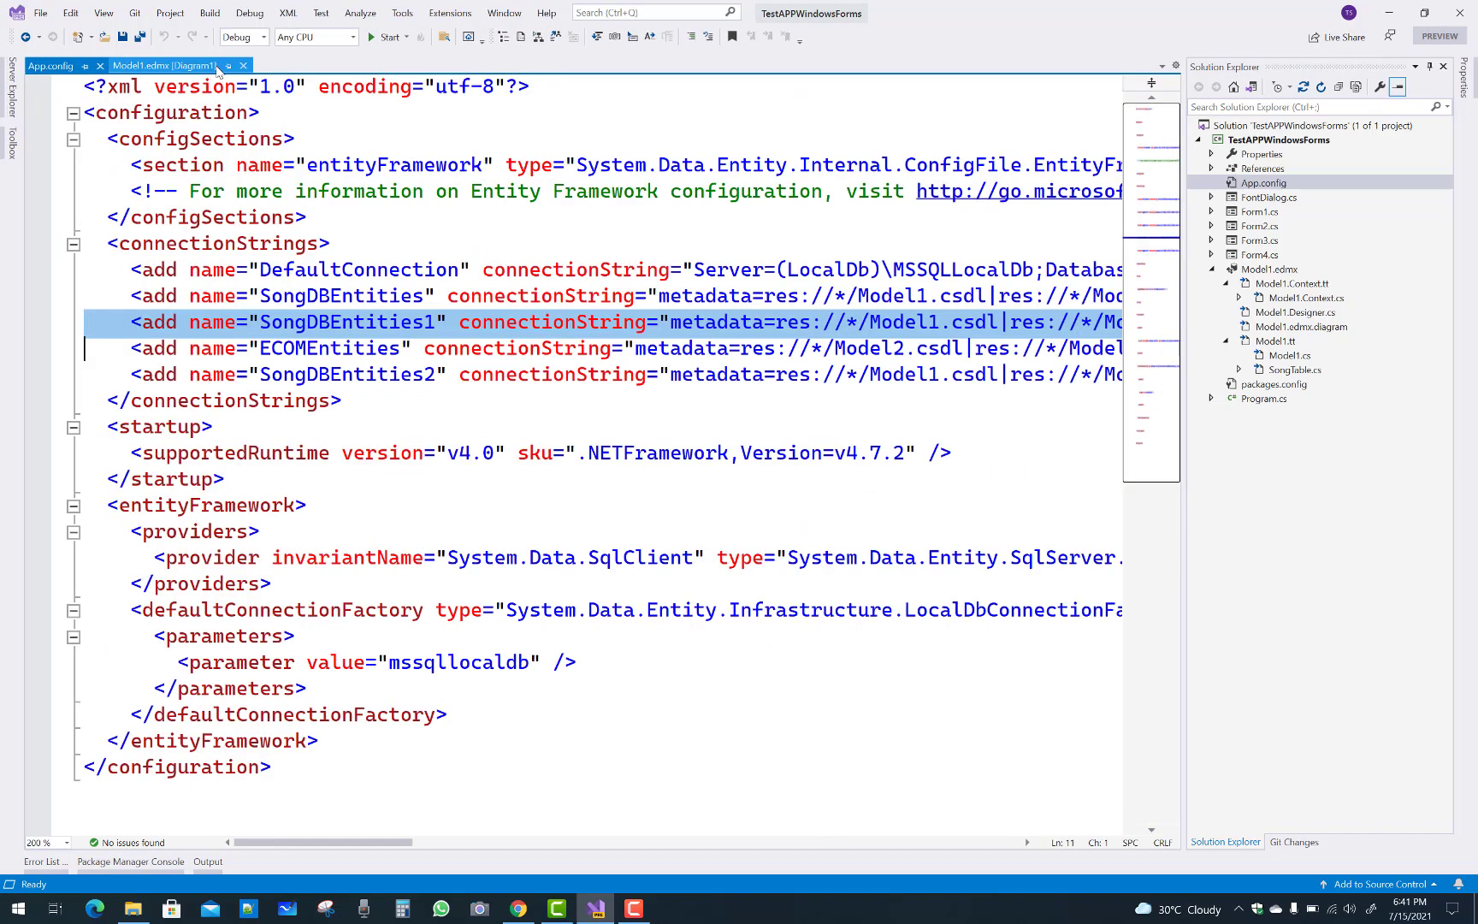
pyautogui.click(112, 67)
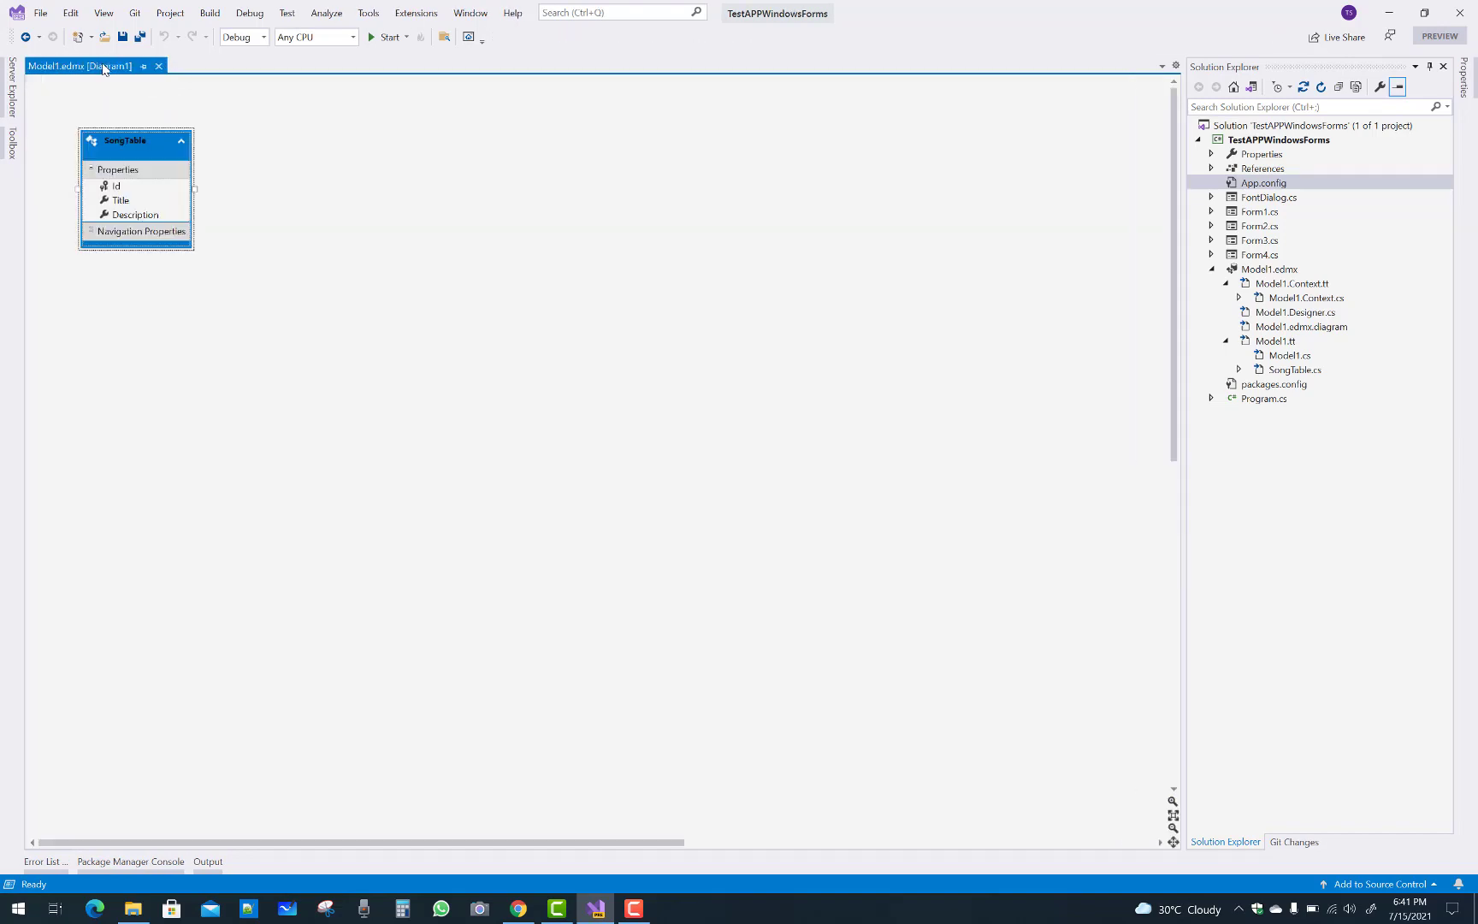
pyautogui.click(158, 66)
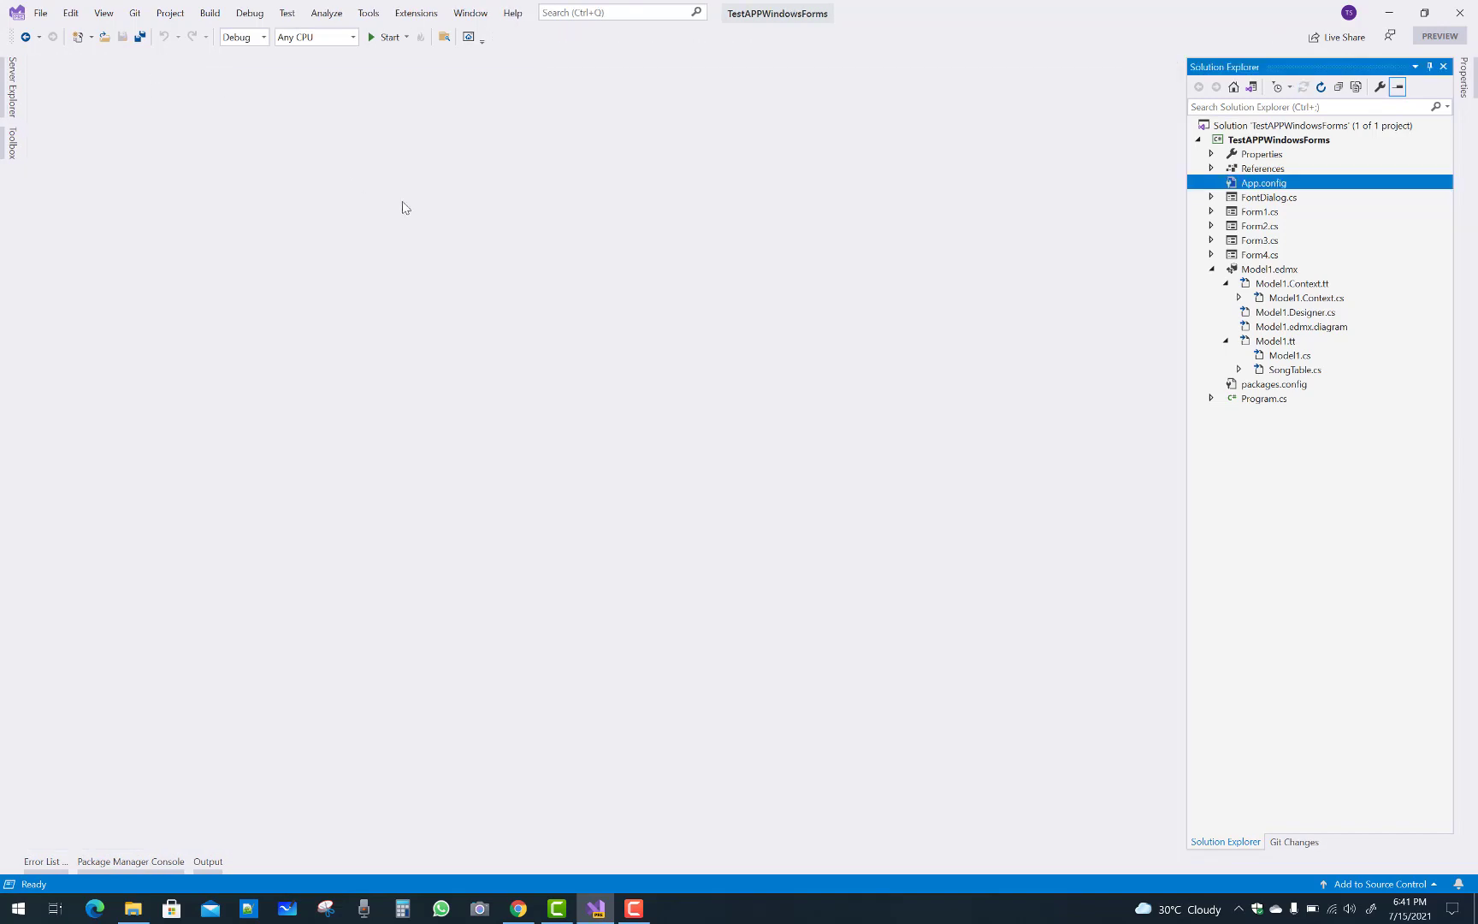